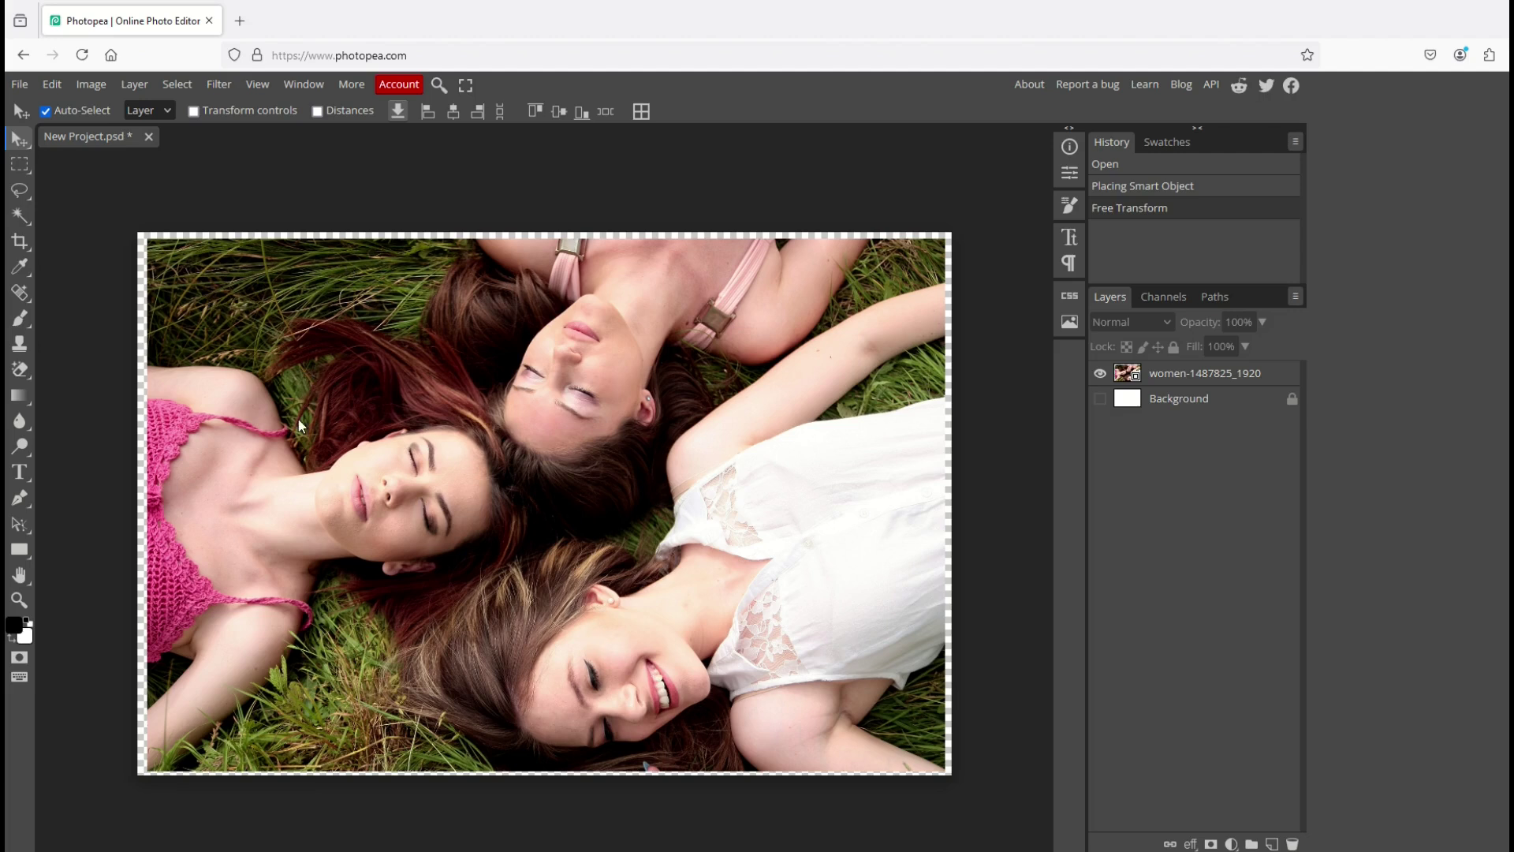
Step: Nudge the women-1487825_1920 photo slightly left and down on the canvas
mouse_move(372, 338)
left_mouse_down()
mouse_move(338, 341)
mouse_move(372, 361)
mouse_move(377, 339)
left_mouse_up()
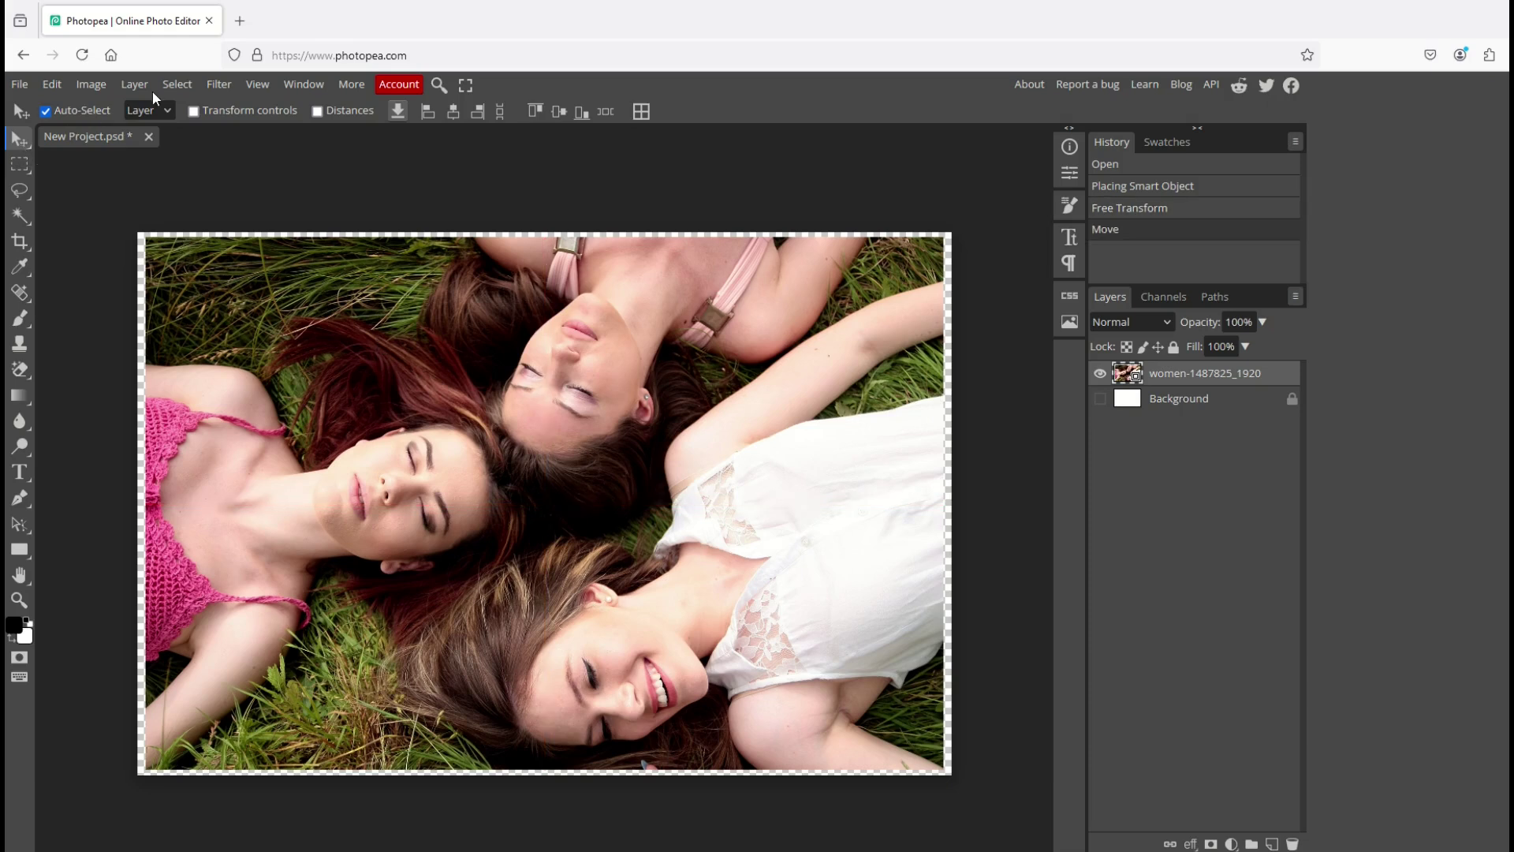
Step: Launch Select > Magic Cut and erase the stray red band at the top and pink mark on the right
left_click(177, 84)
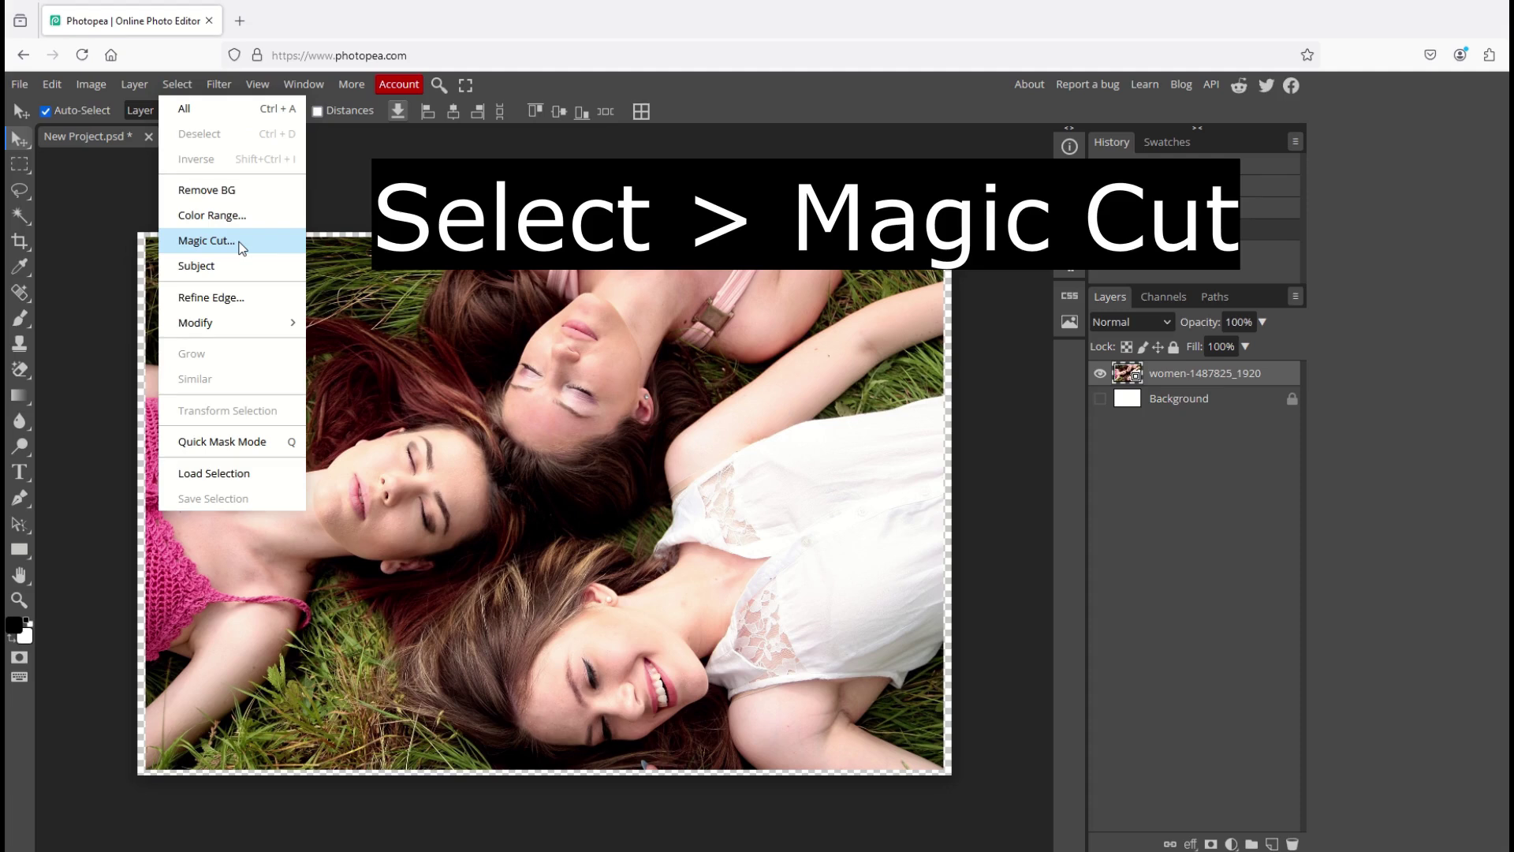
left_click(207, 241)
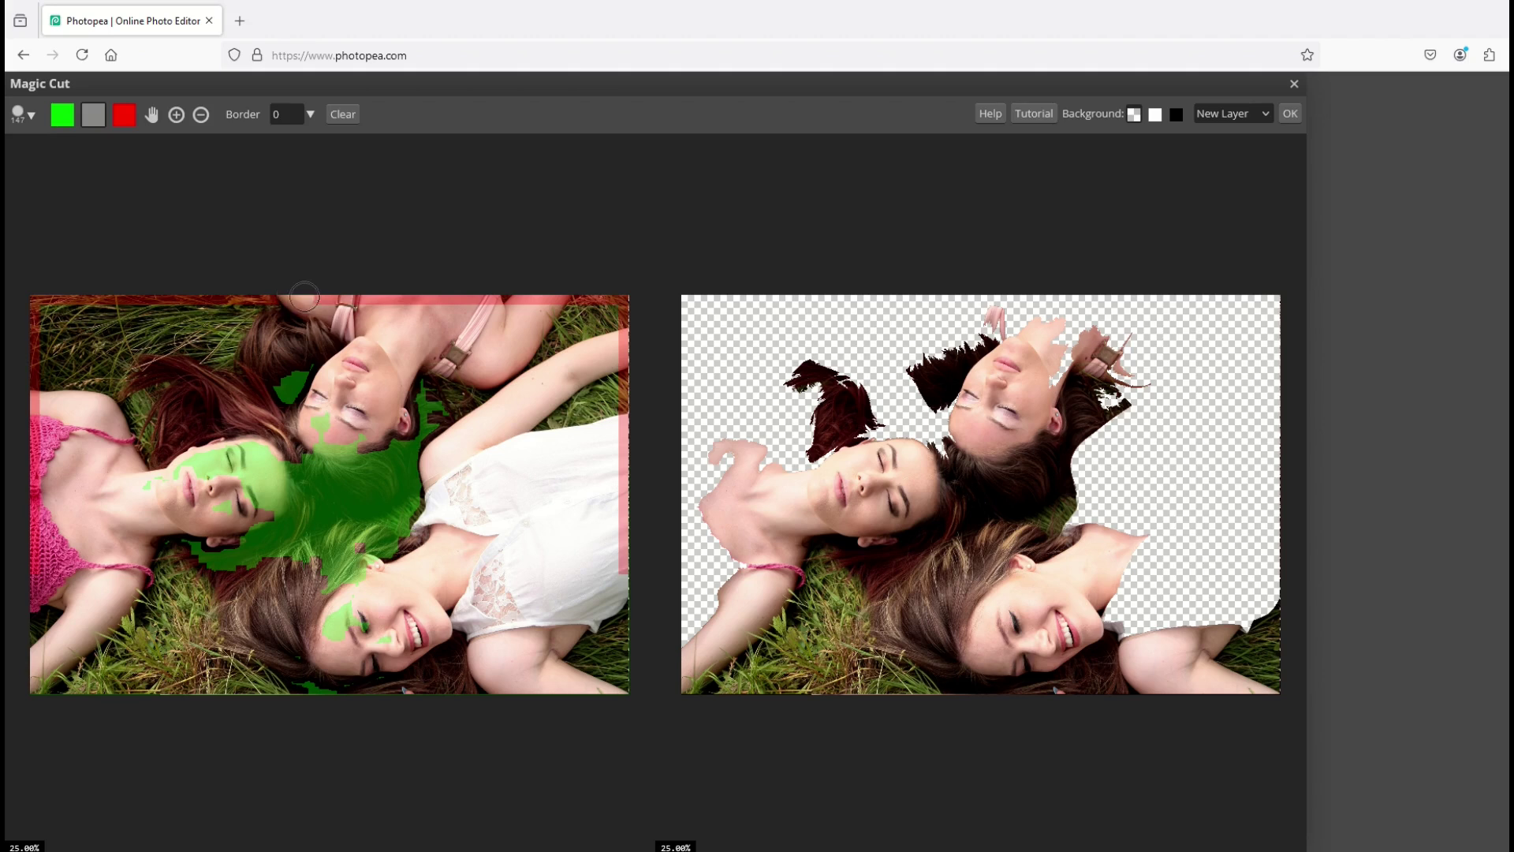
left_click_drag(304, 296, 549, 297)
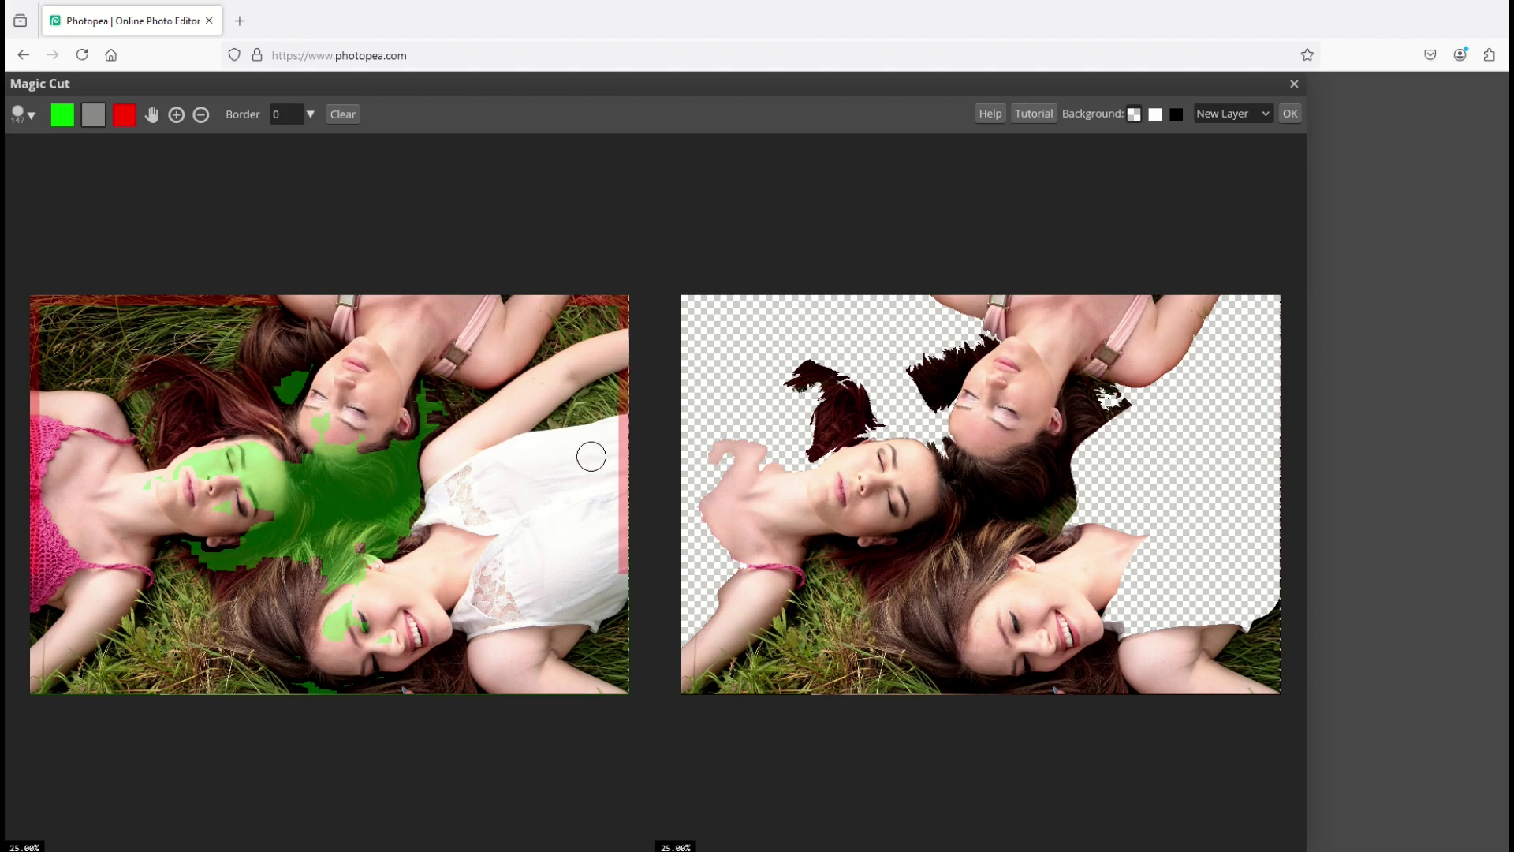
left_click_drag(624, 430, 624, 588)
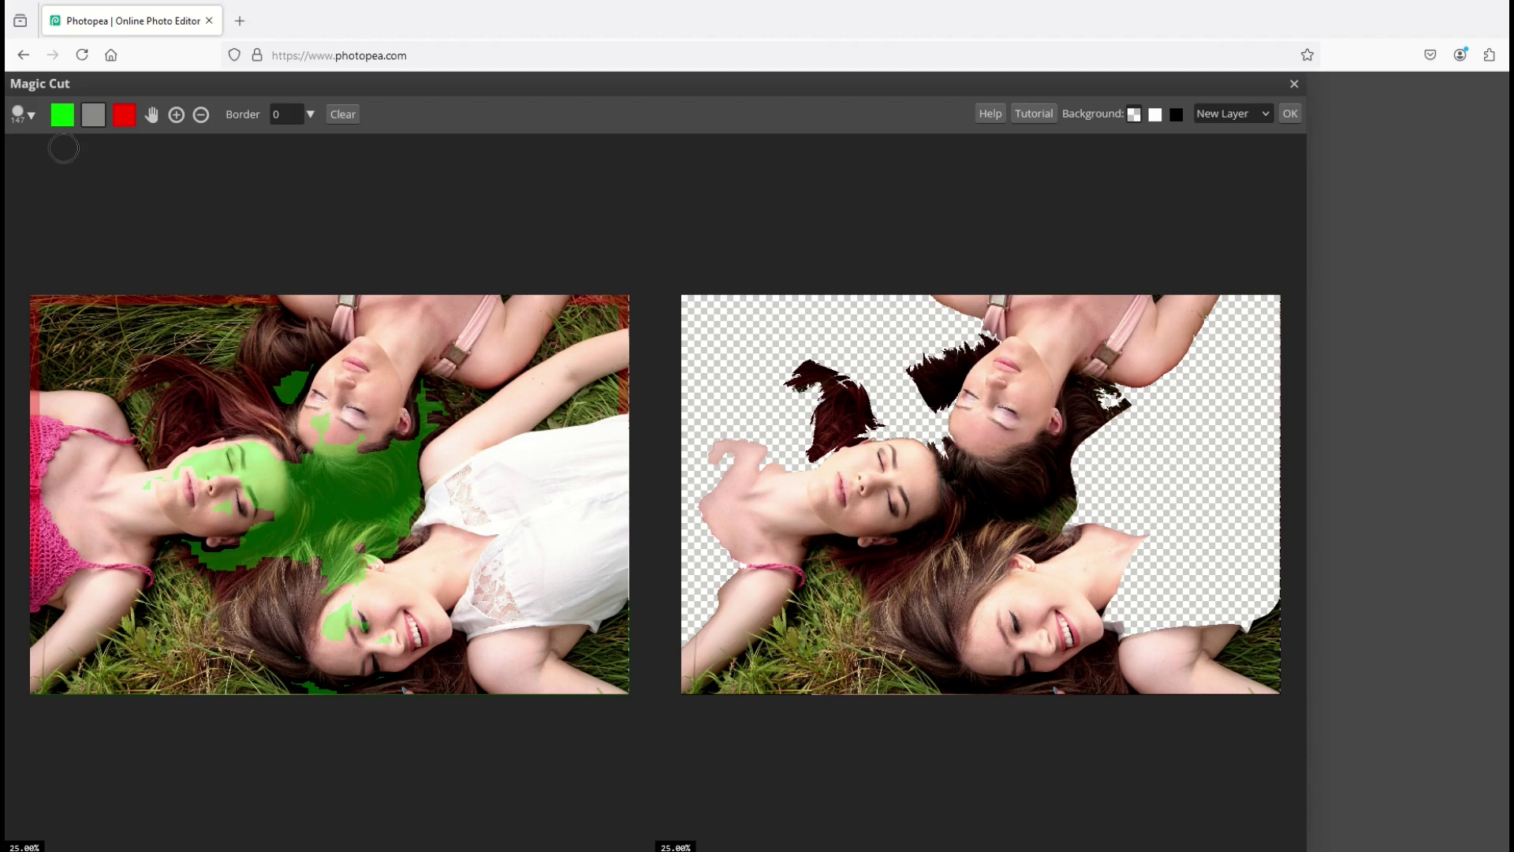
Step: Paint green keep strokes over the right-hand woman's white dress and raised arm
left_click(61, 123)
mouse_move(445, 499)
left_mouse_down()
mouse_move(606, 455)
mouse_move(499, 529)
mouse_move(548, 601)
mouse_move(576, 595)
mouse_move(602, 564)
mouse_move(615, 453)
mouse_move(543, 450)
mouse_move(497, 474)
mouse_move(611, 514)
mouse_move(580, 546)
mouse_move(452, 557)
mouse_move(360, 609)
mouse_move(392, 638)
mouse_move(478, 586)
mouse_move(550, 679)
mouse_move(519, 664)
mouse_move(592, 576)
left_mouse_up()
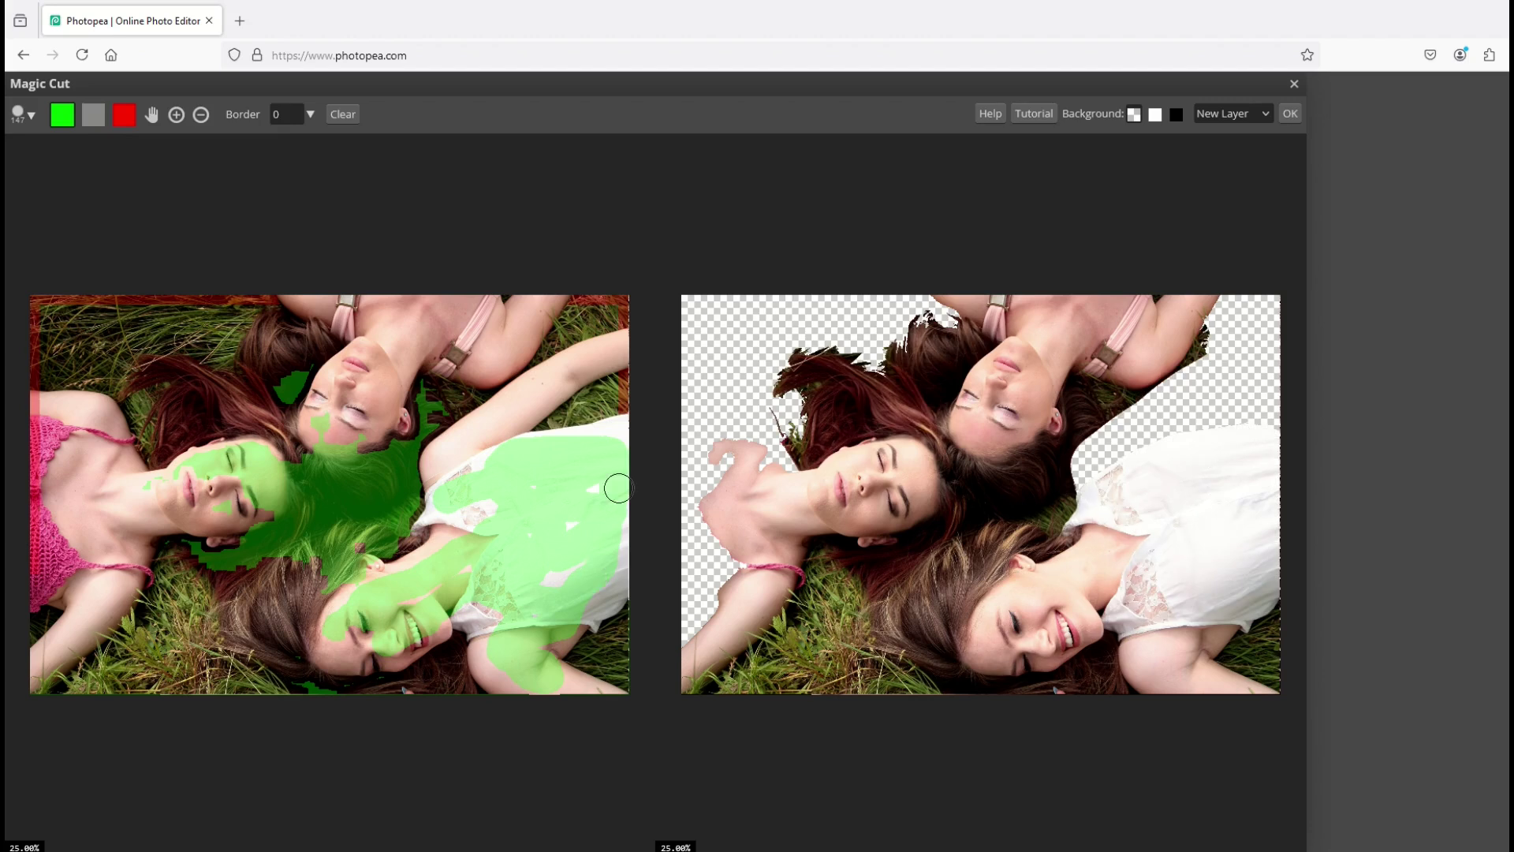
left_click_drag(446, 461, 606, 359)
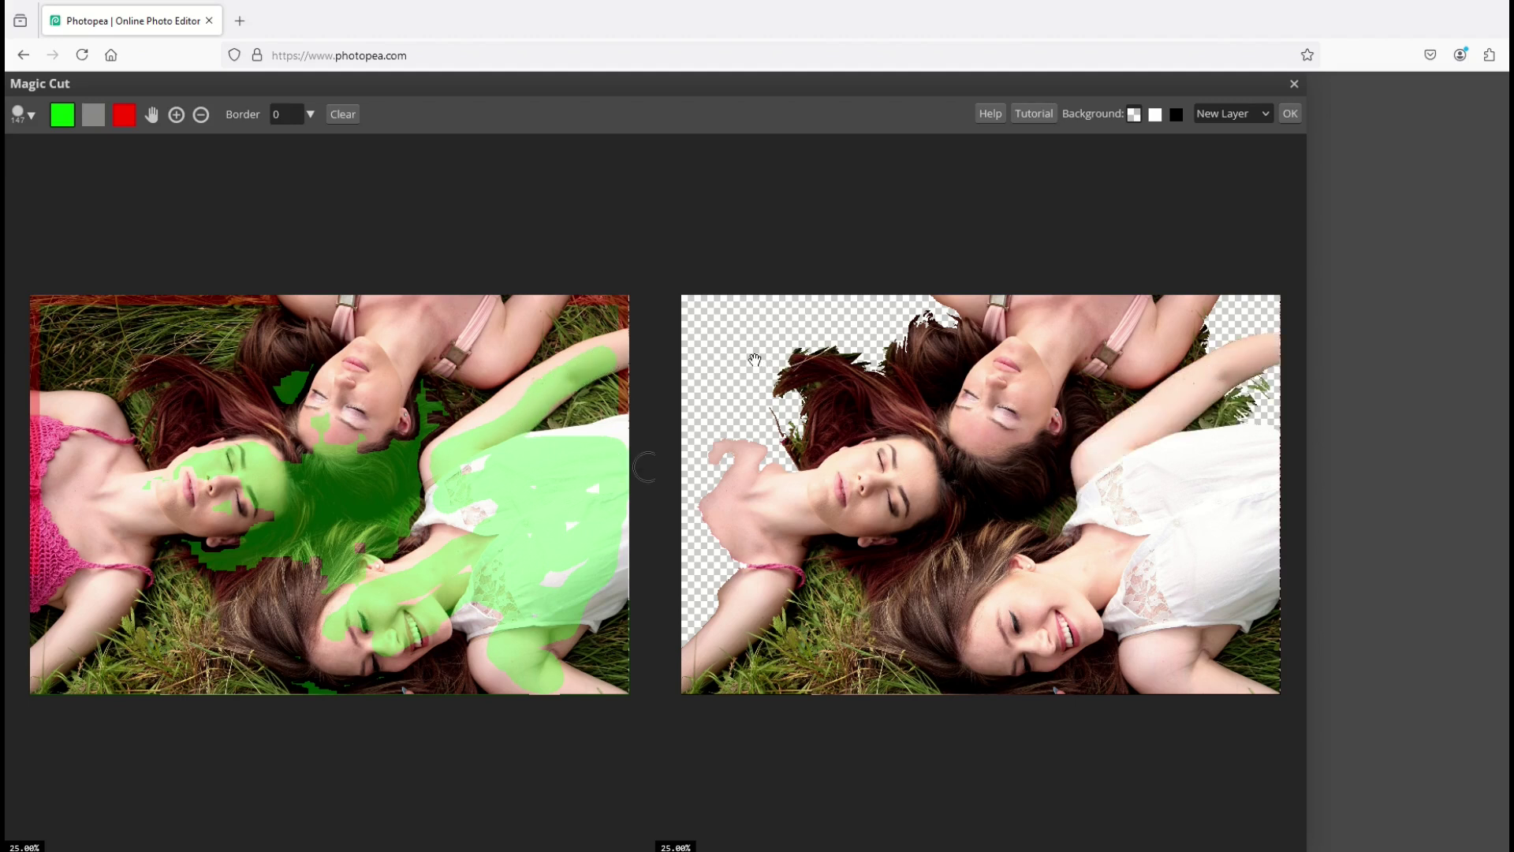
Step: Paint red remove strokes over the grass at top-left, bottom-left and bottom-right
left_click(124, 115)
mouse_move(59, 322)
left_mouse_down()
mouse_move(207, 324)
mouse_move(110, 336)
mouse_move(87, 356)
left_mouse_up()
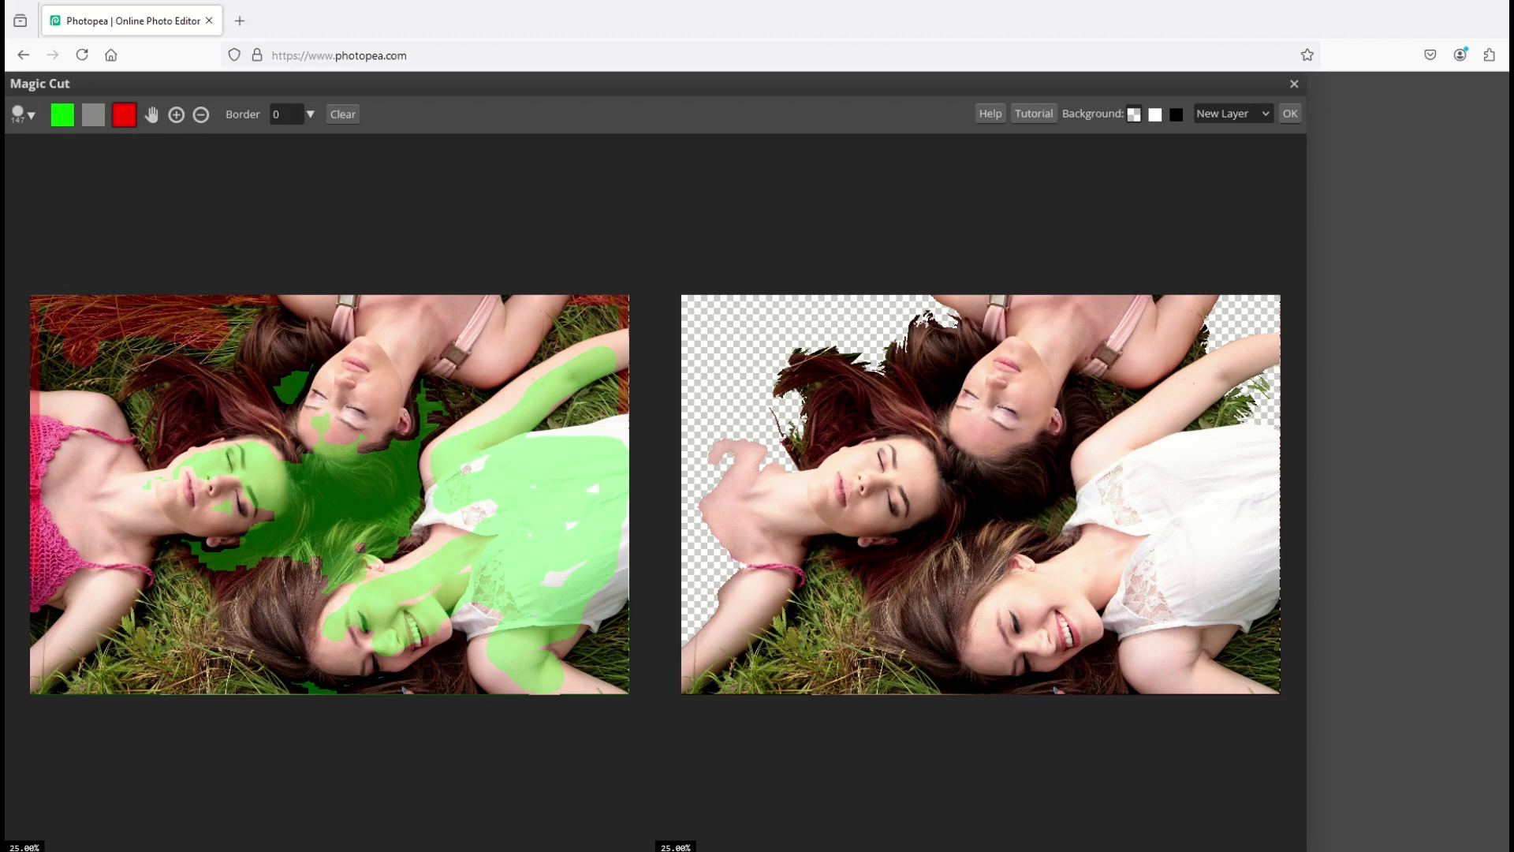
mouse_move(187, 596)
left_mouse_down()
mouse_move(188, 635)
mouse_move(164, 666)
left_mouse_up()
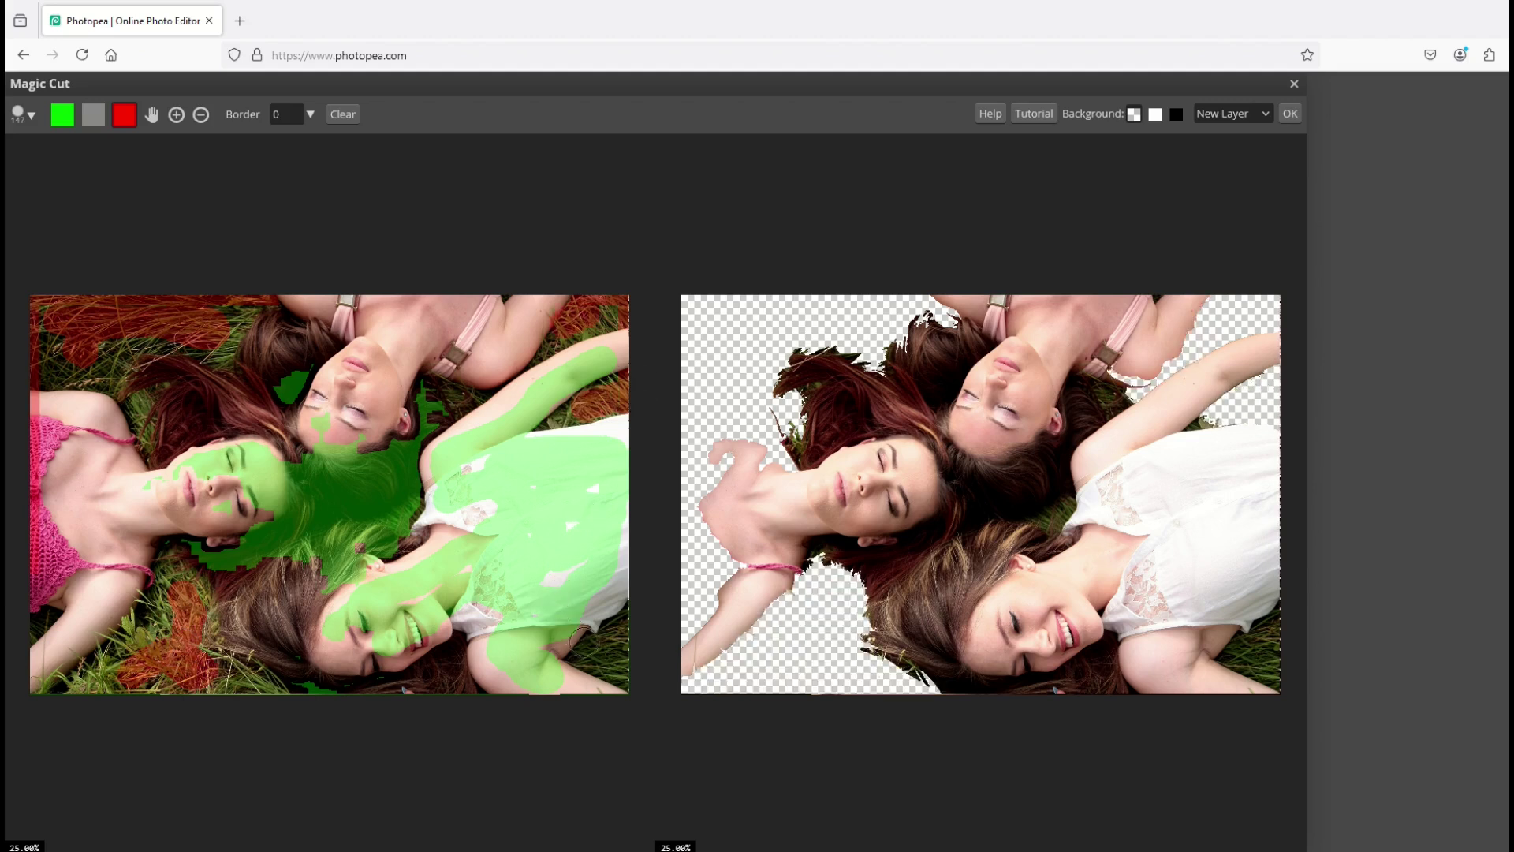
left_click_drag(580, 637, 620, 660)
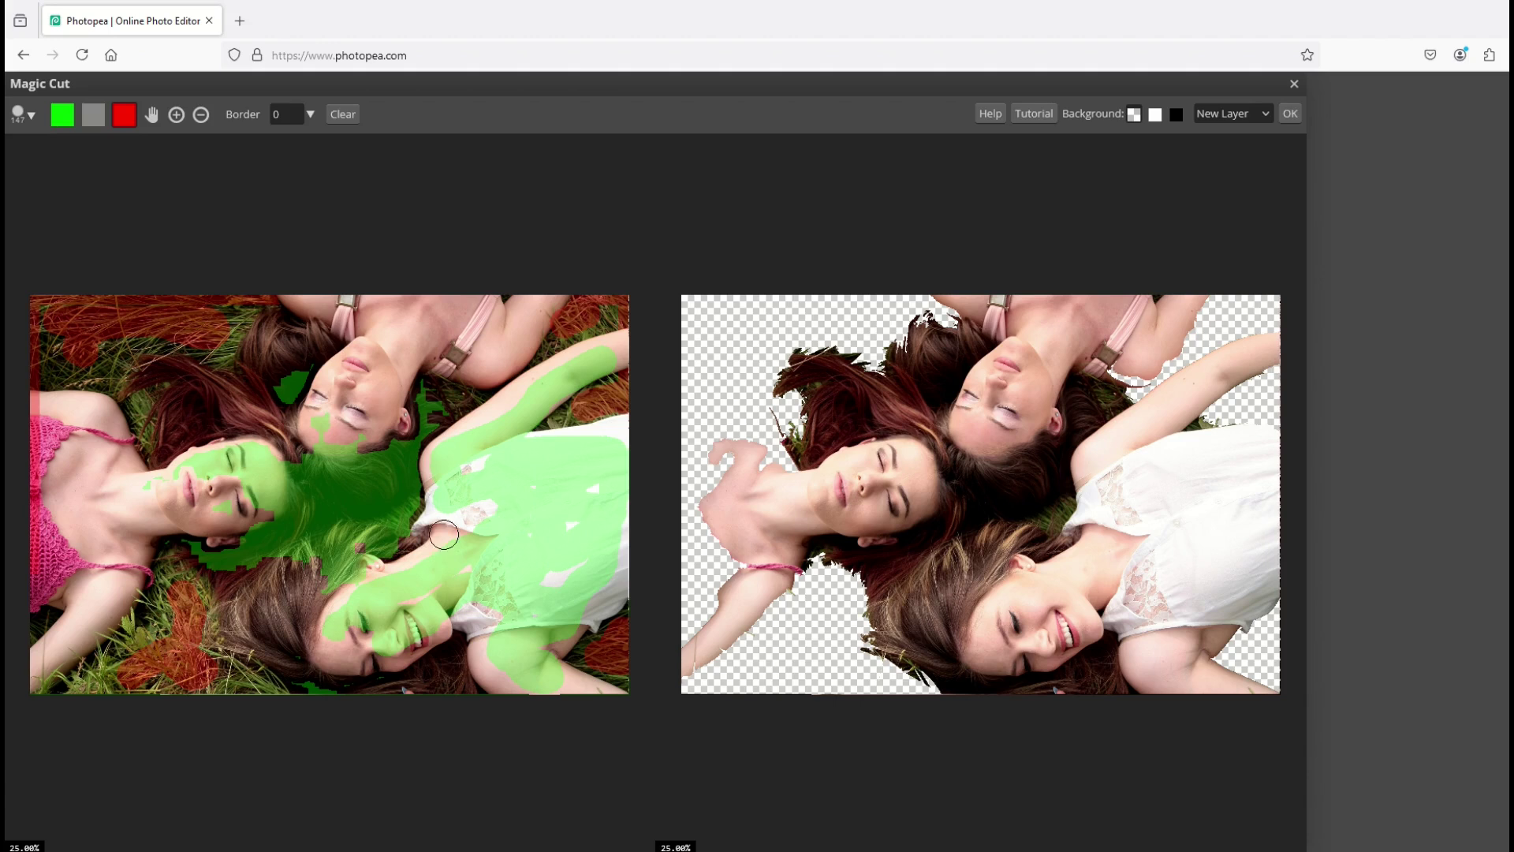
Step: Shrink the Magic Cut brush size to 2 px
left_click(30, 117)
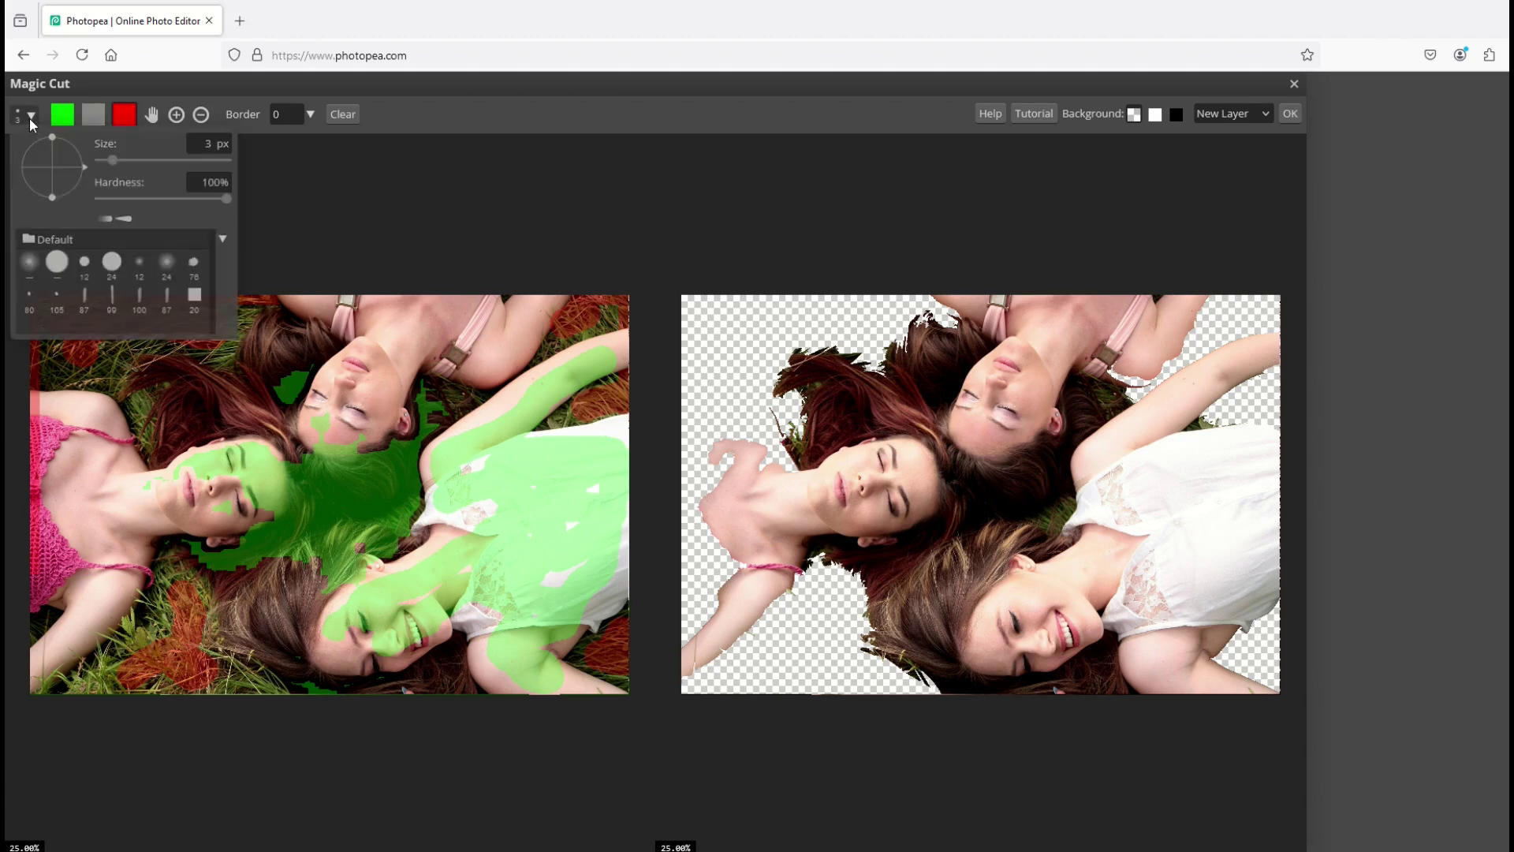
mouse_move(107, 159)
left_mouse_down()
mouse_move(212, 158)
mouse_move(107, 163)
left_mouse_up()
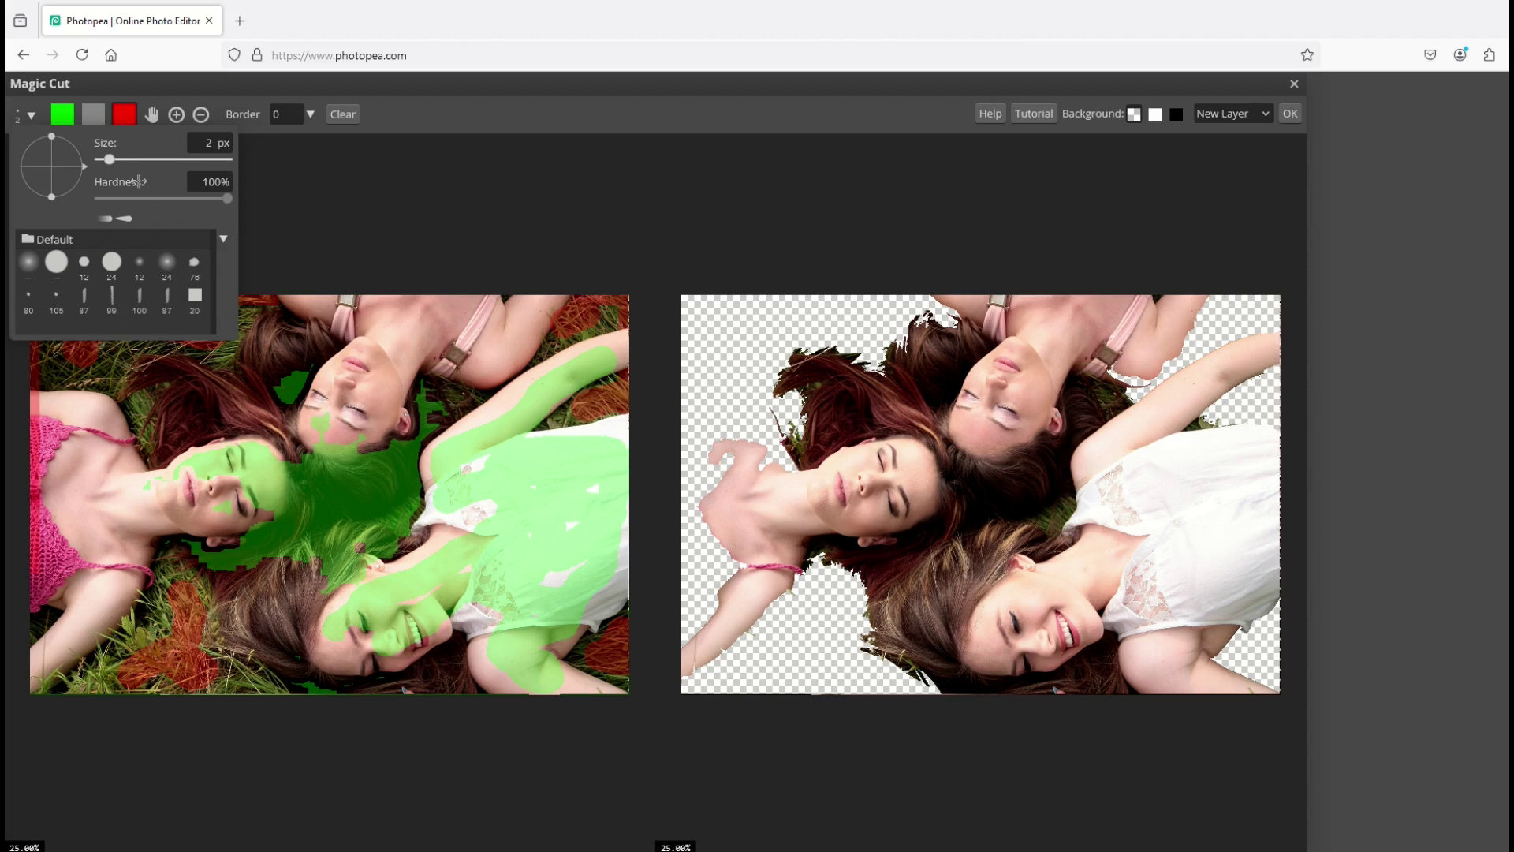
left_click(418, 534)
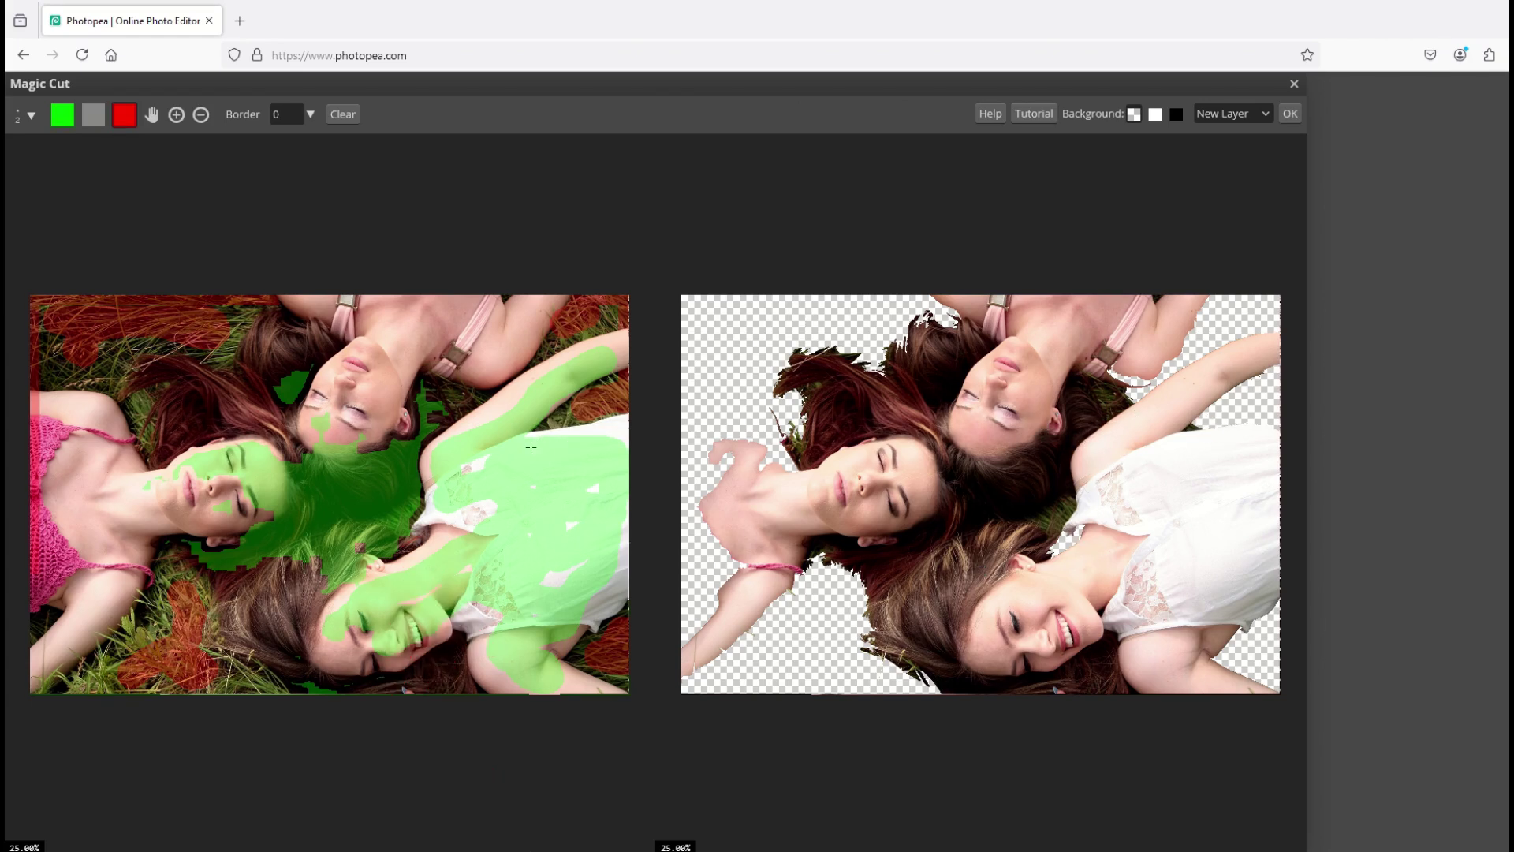
Step: Set the brush to 135 px and paint a green keep stroke down the left woman's pink top
scroll(571, 522, "up", 1)
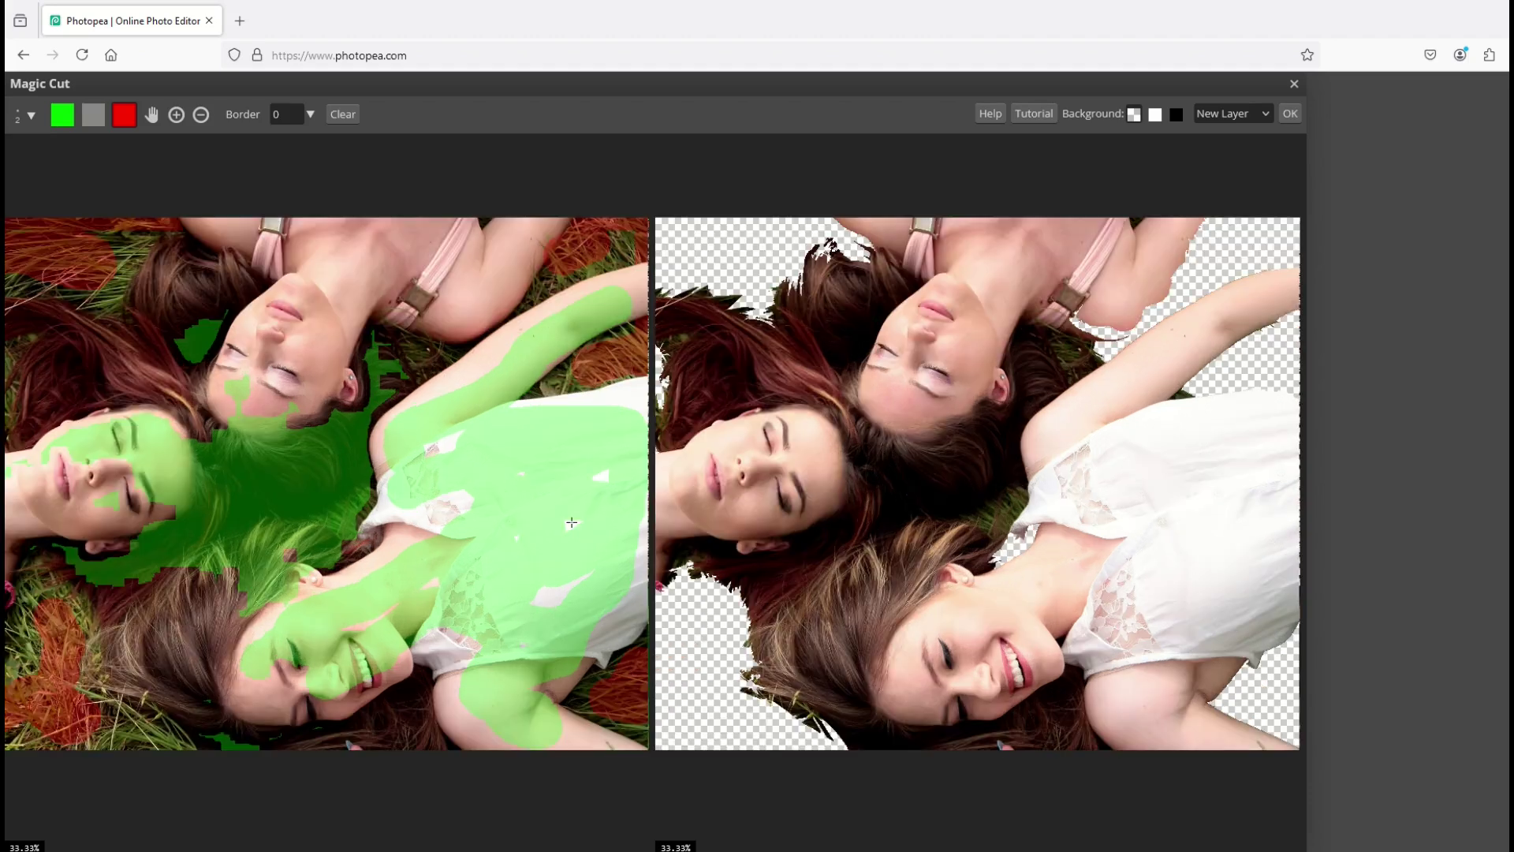
scroll(571, 522, "up", 1)
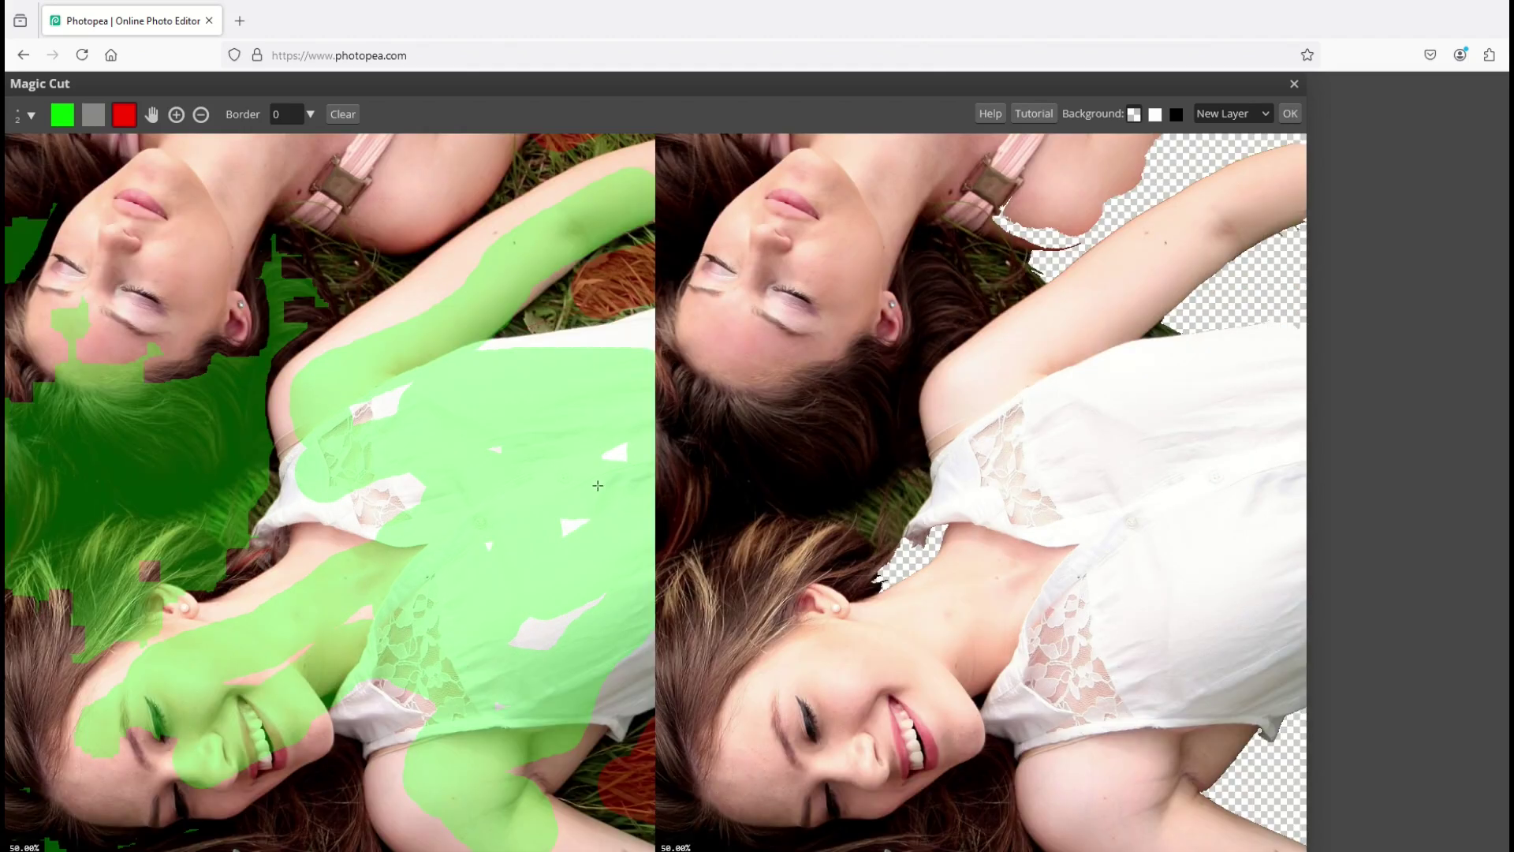
scroll(598, 485, "down", 2)
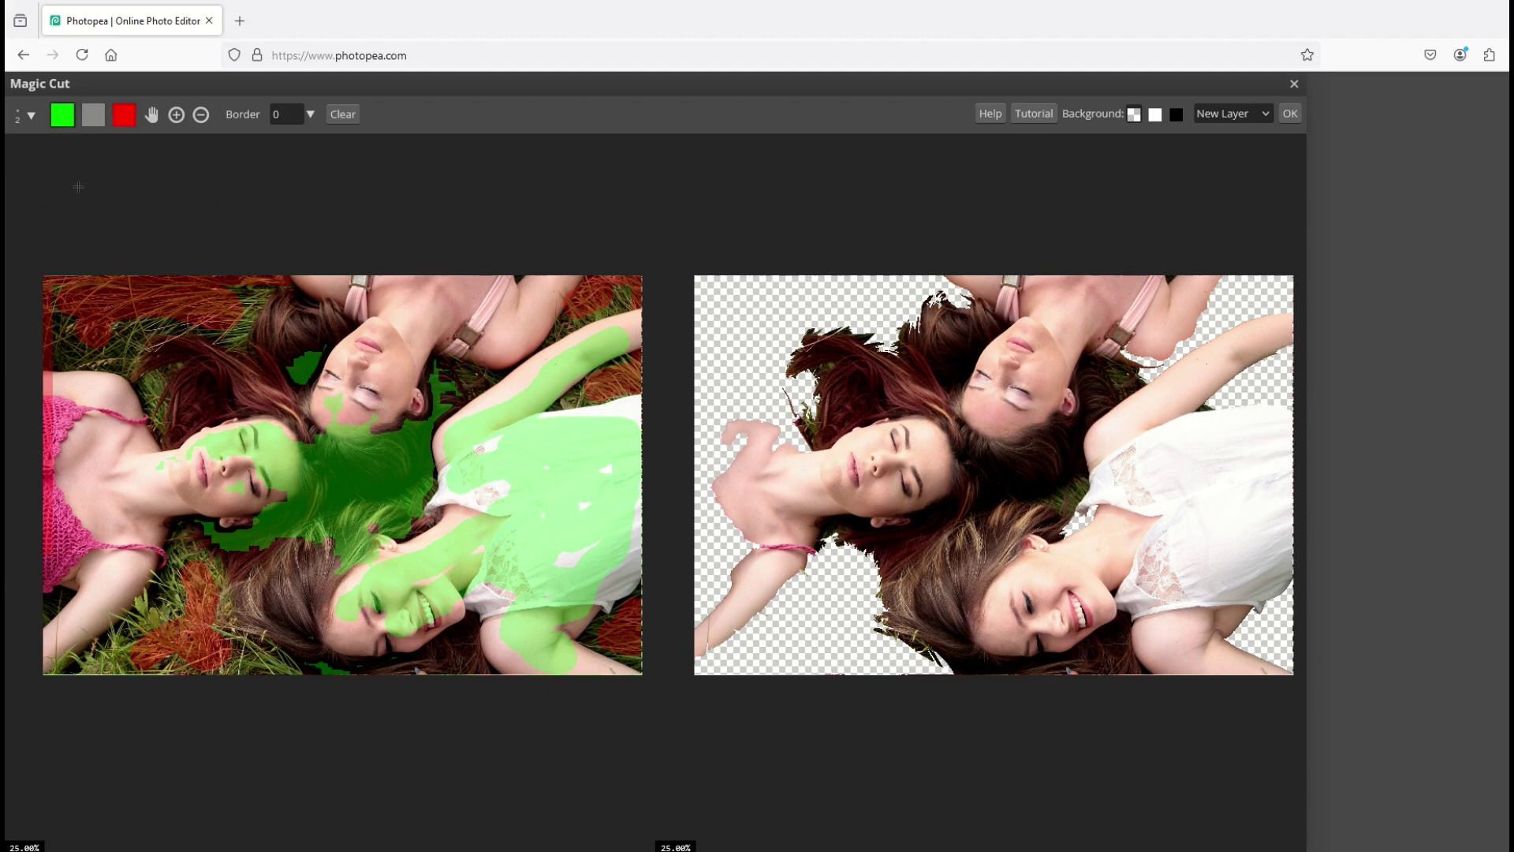
left_click(25, 116)
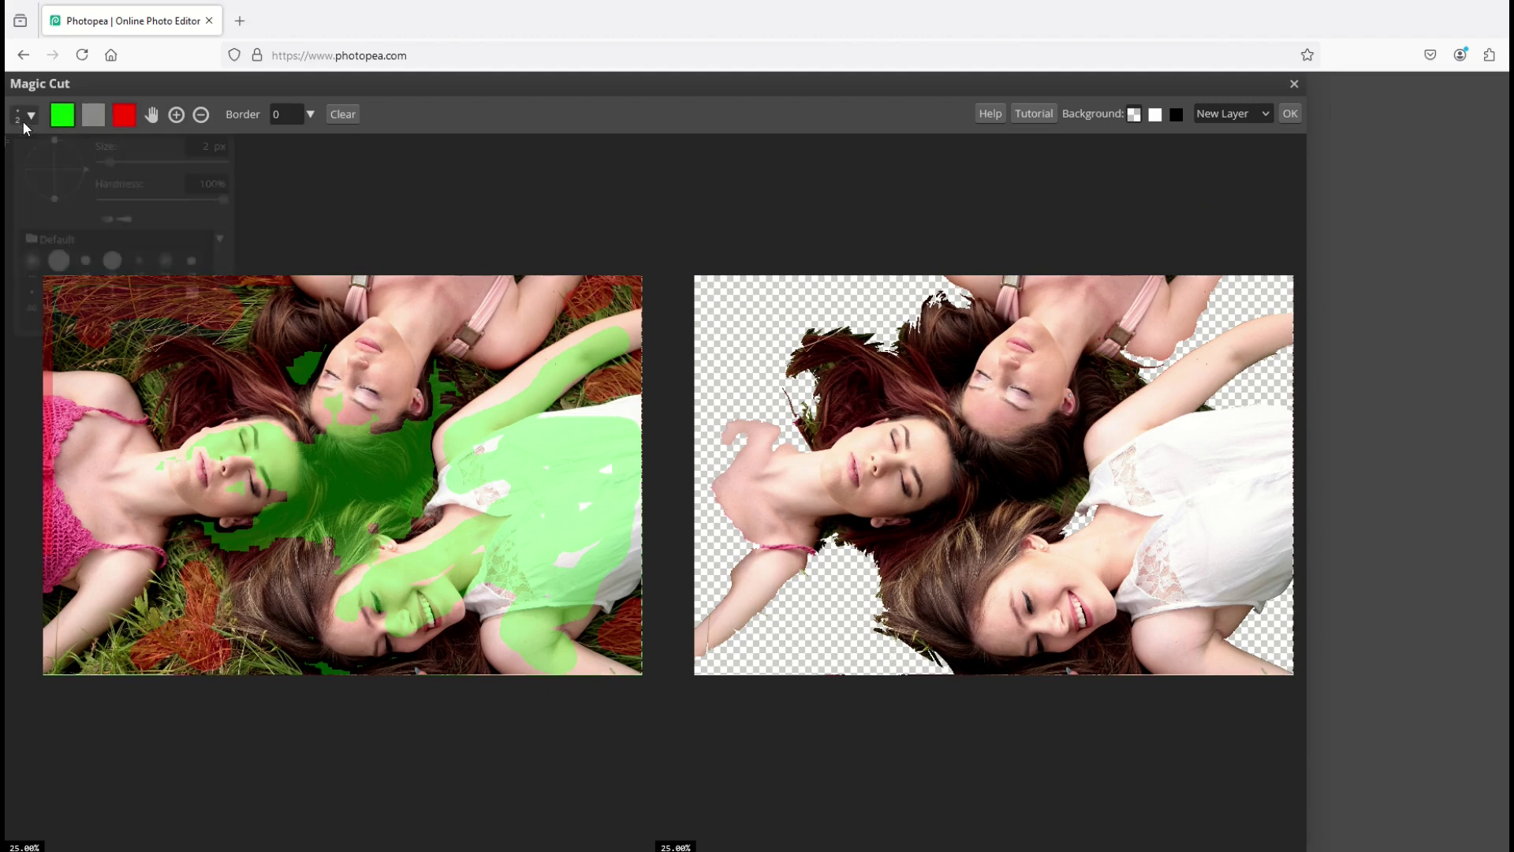
left_click_drag(107, 160, 161, 160)
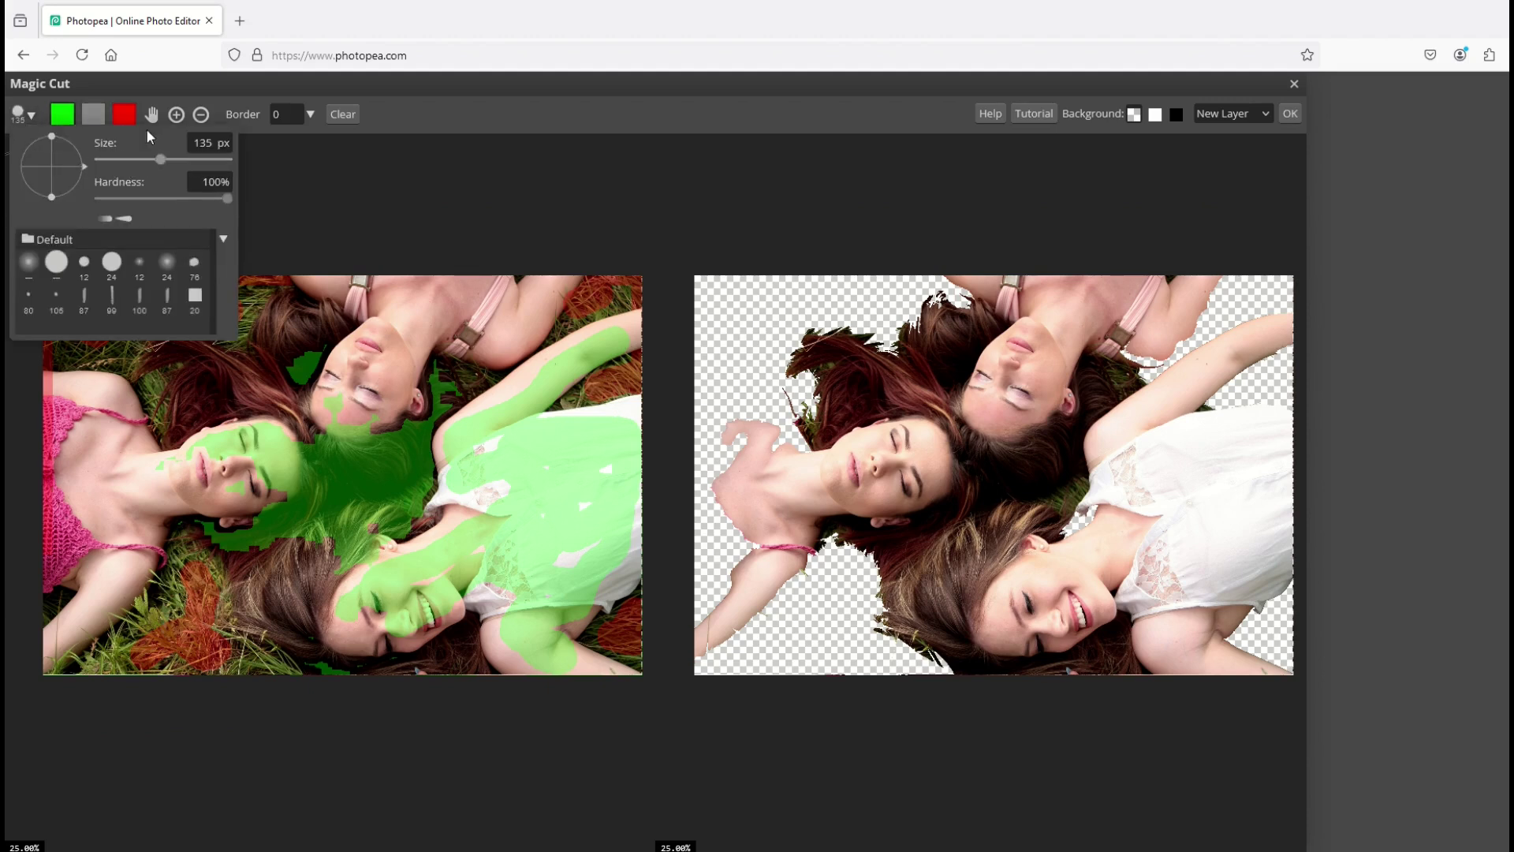
left_click(64, 119)
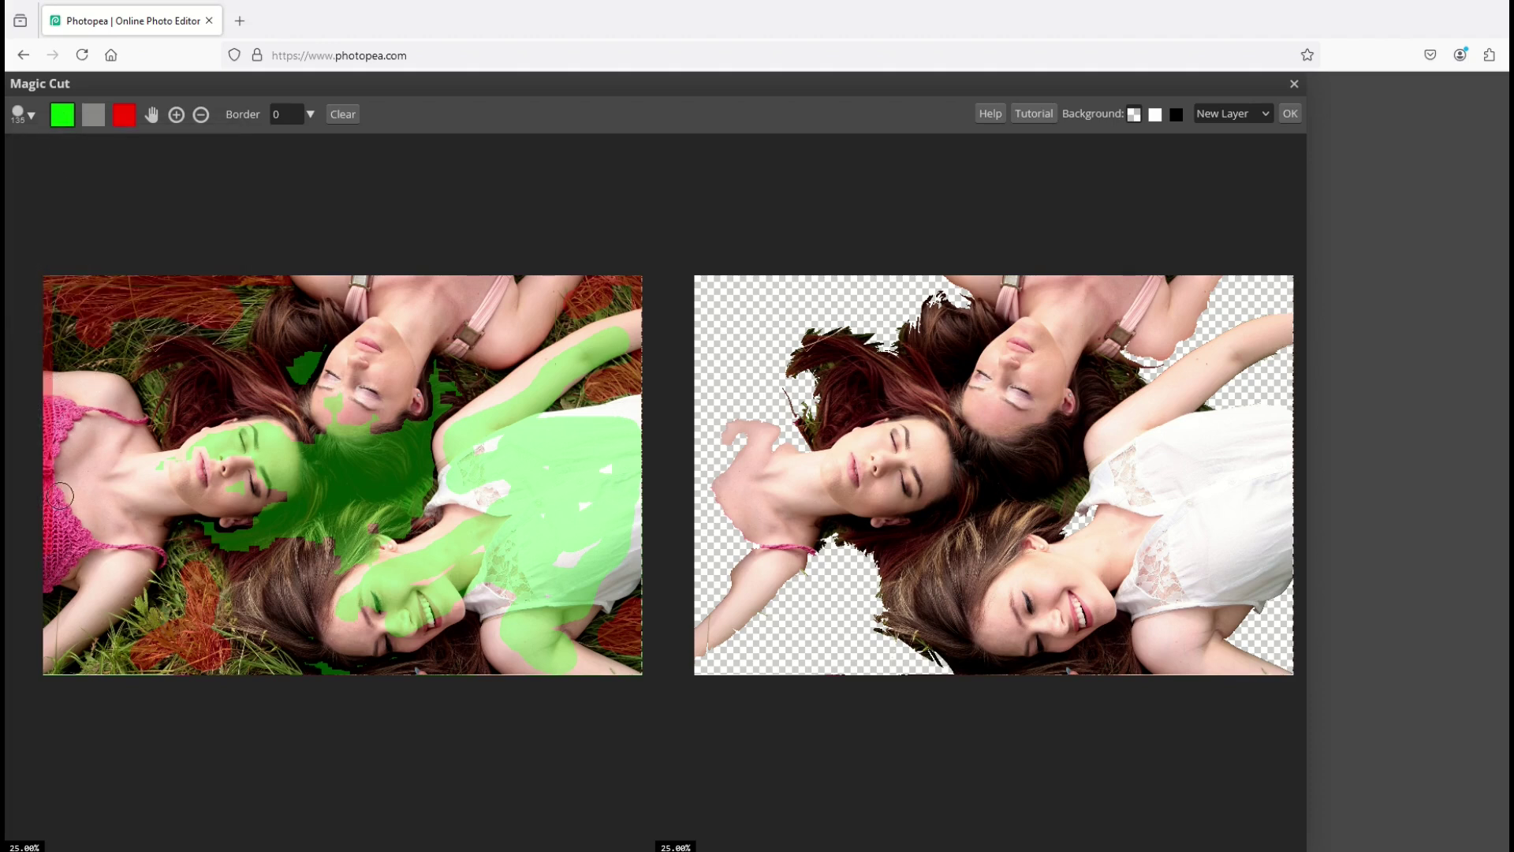
left_click_drag(57, 394, 57, 561)
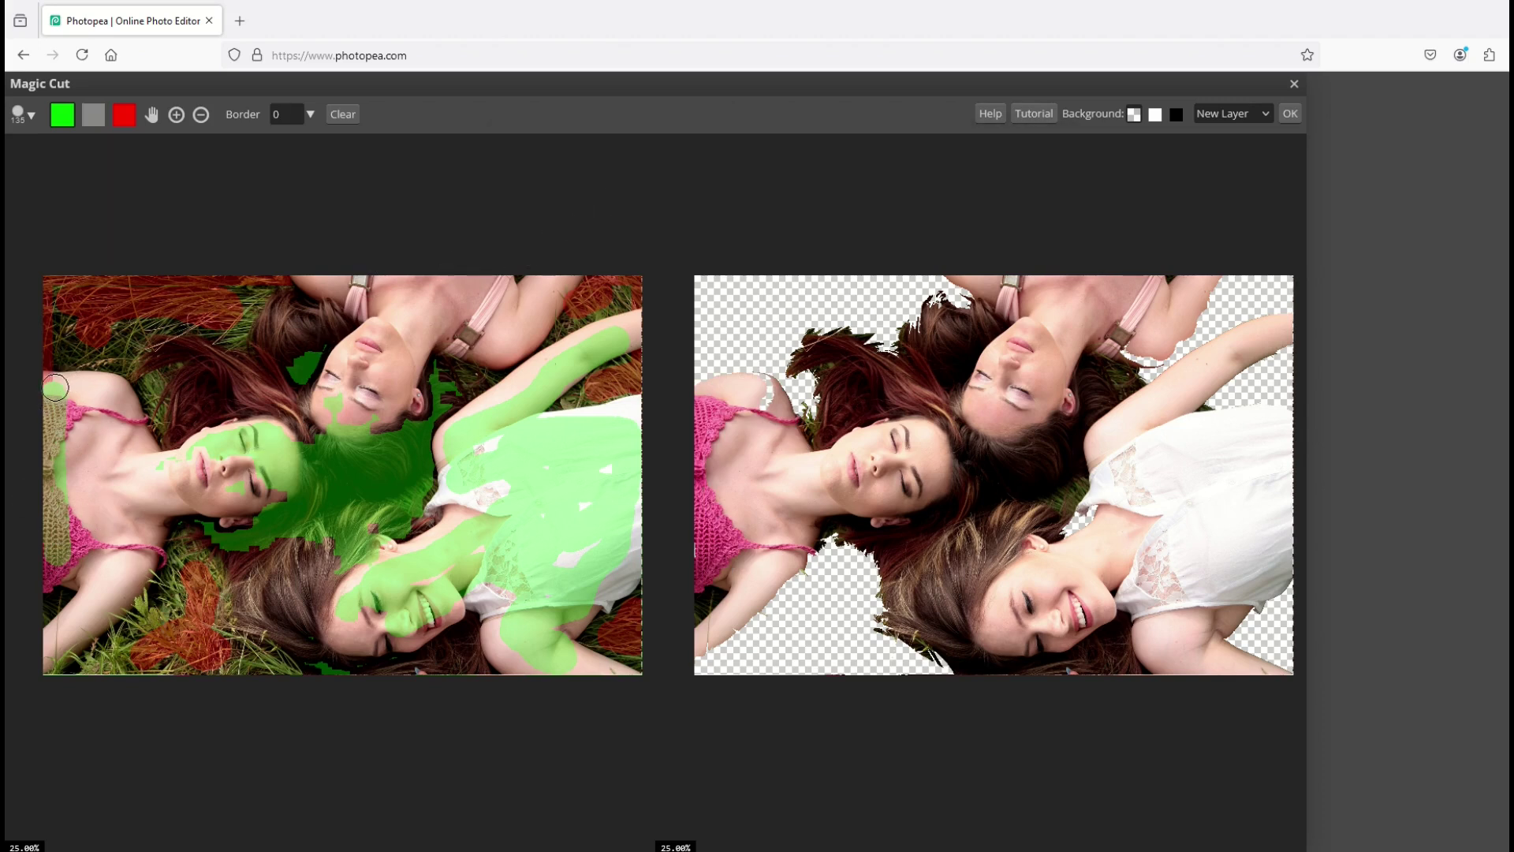
Step: Clear the marks along the left woman's crochet top edge, then mark her shoulder, arm and hair to keep
left_click(101, 114)
left_click_drag(50, 385, 49, 565)
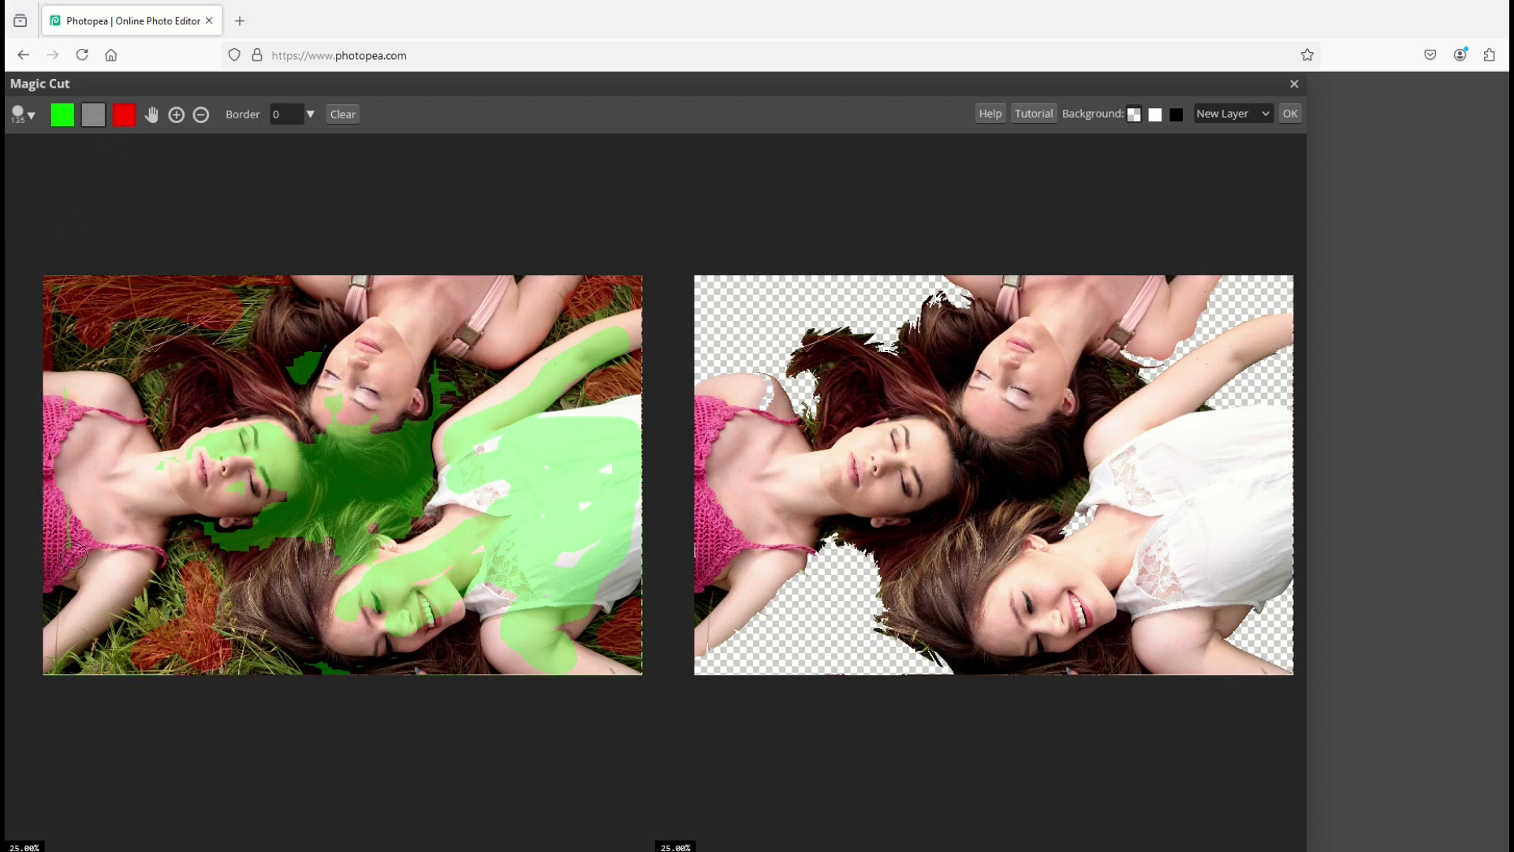
left_click_drag(55, 393, 58, 504)
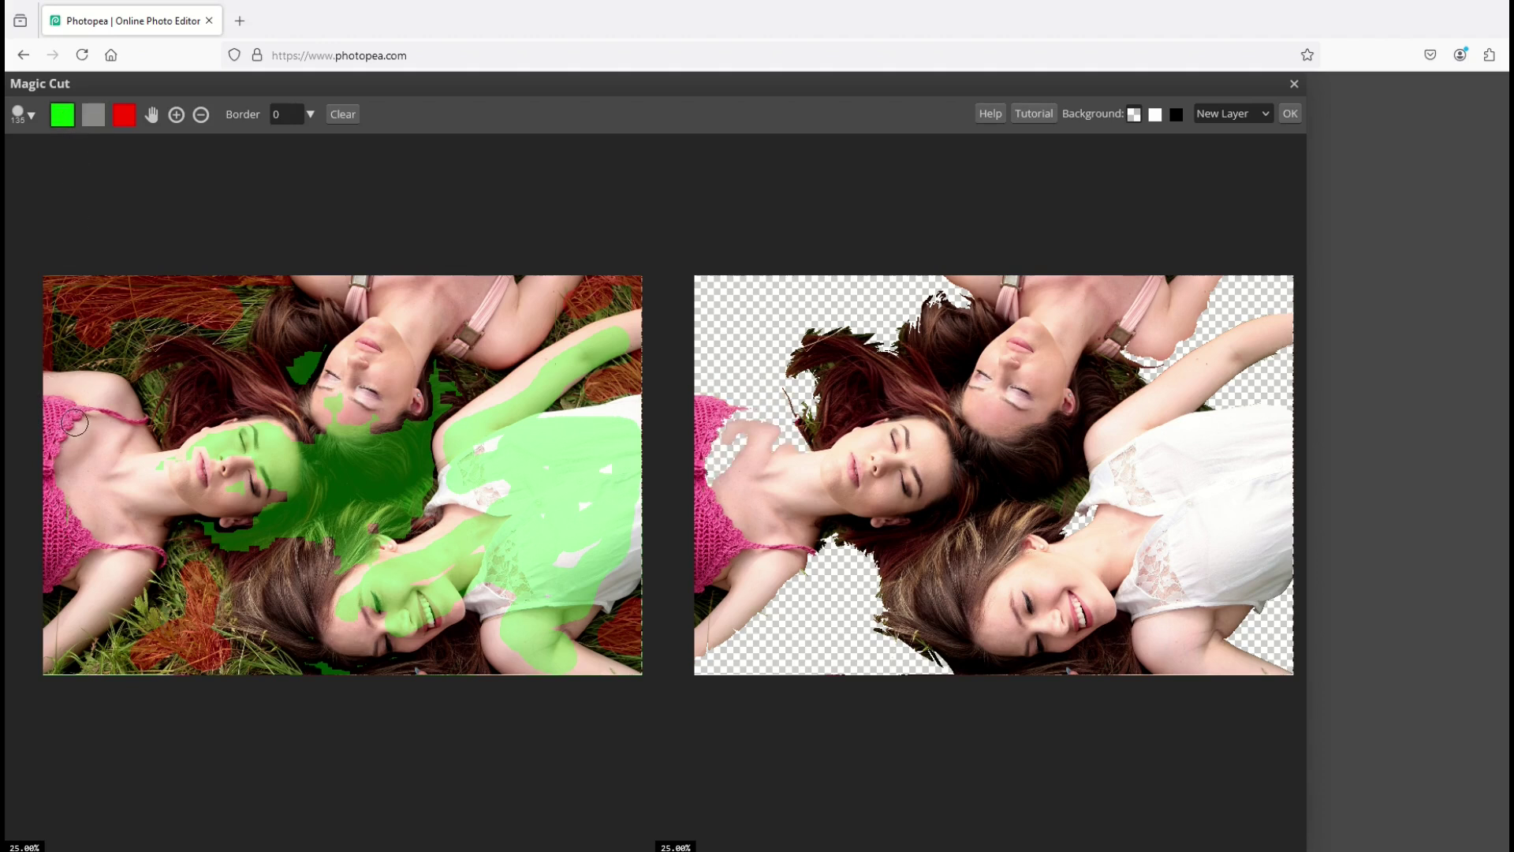
mouse_move(53, 387)
left_mouse_down()
mouse_move(103, 401)
mouse_move(139, 492)
mouse_move(117, 576)
mouse_move(63, 638)
mouse_move(108, 572)
mouse_move(65, 556)
mouse_move(45, 508)
mouse_move(75, 467)
mouse_move(89, 530)
mouse_move(121, 476)
mouse_move(261, 488)
mouse_move(190, 469)
mouse_move(244, 463)
mouse_move(238, 481)
mouse_move(151, 466)
mouse_move(119, 393)
mouse_move(67, 390)
mouse_move(95, 464)
mouse_move(142, 519)
mouse_move(106, 584)
left_mouse_up()
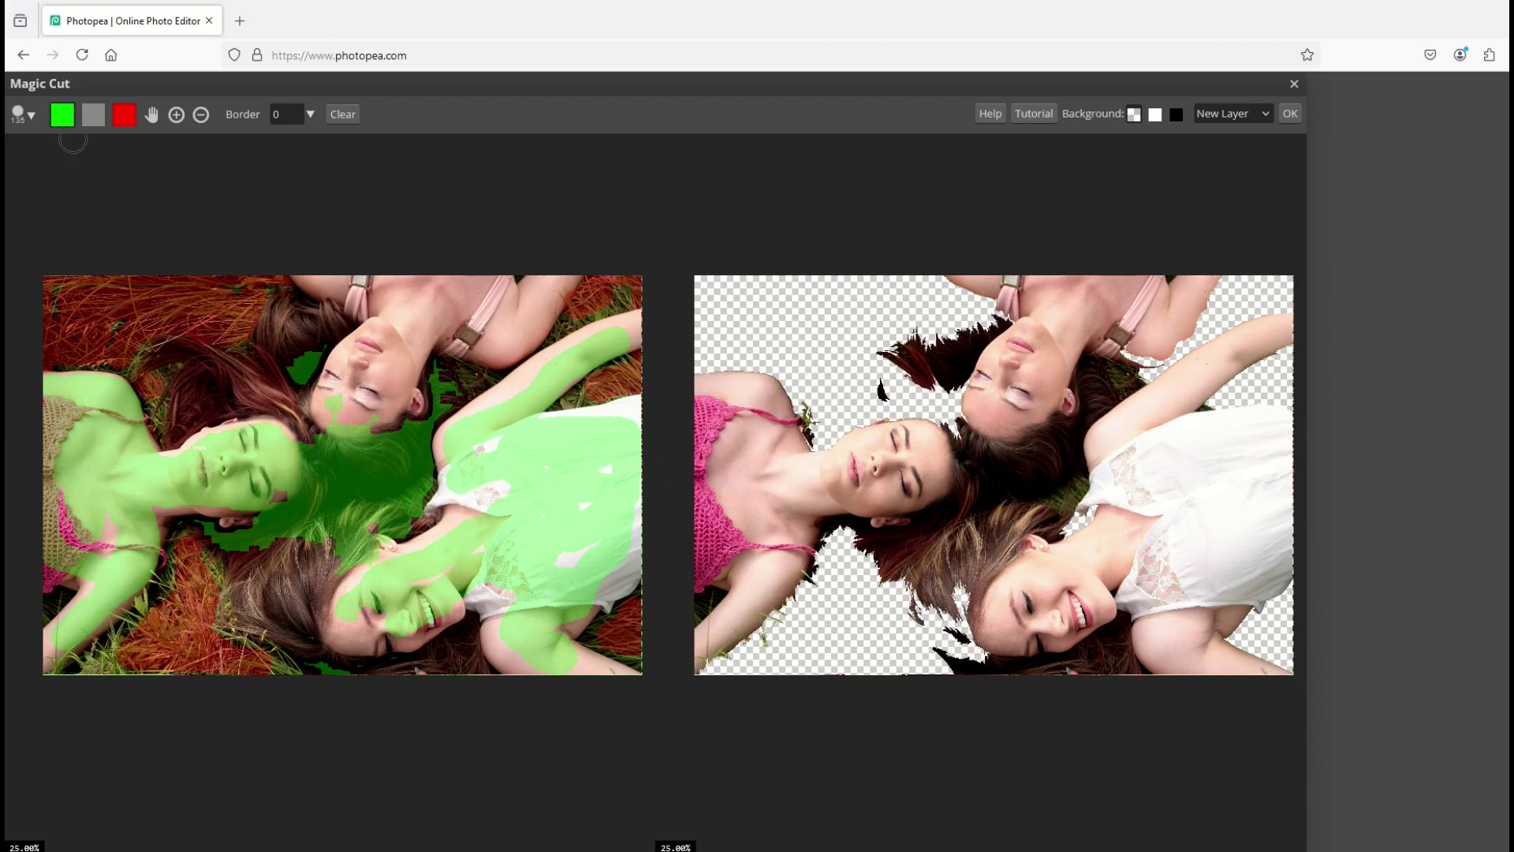
mouse_move(177, 438)
left_mouse_down()
mouse_move(215, 365)
mouse_move(272, 396)
mouse_move(211, 412)
left_mouse_up()
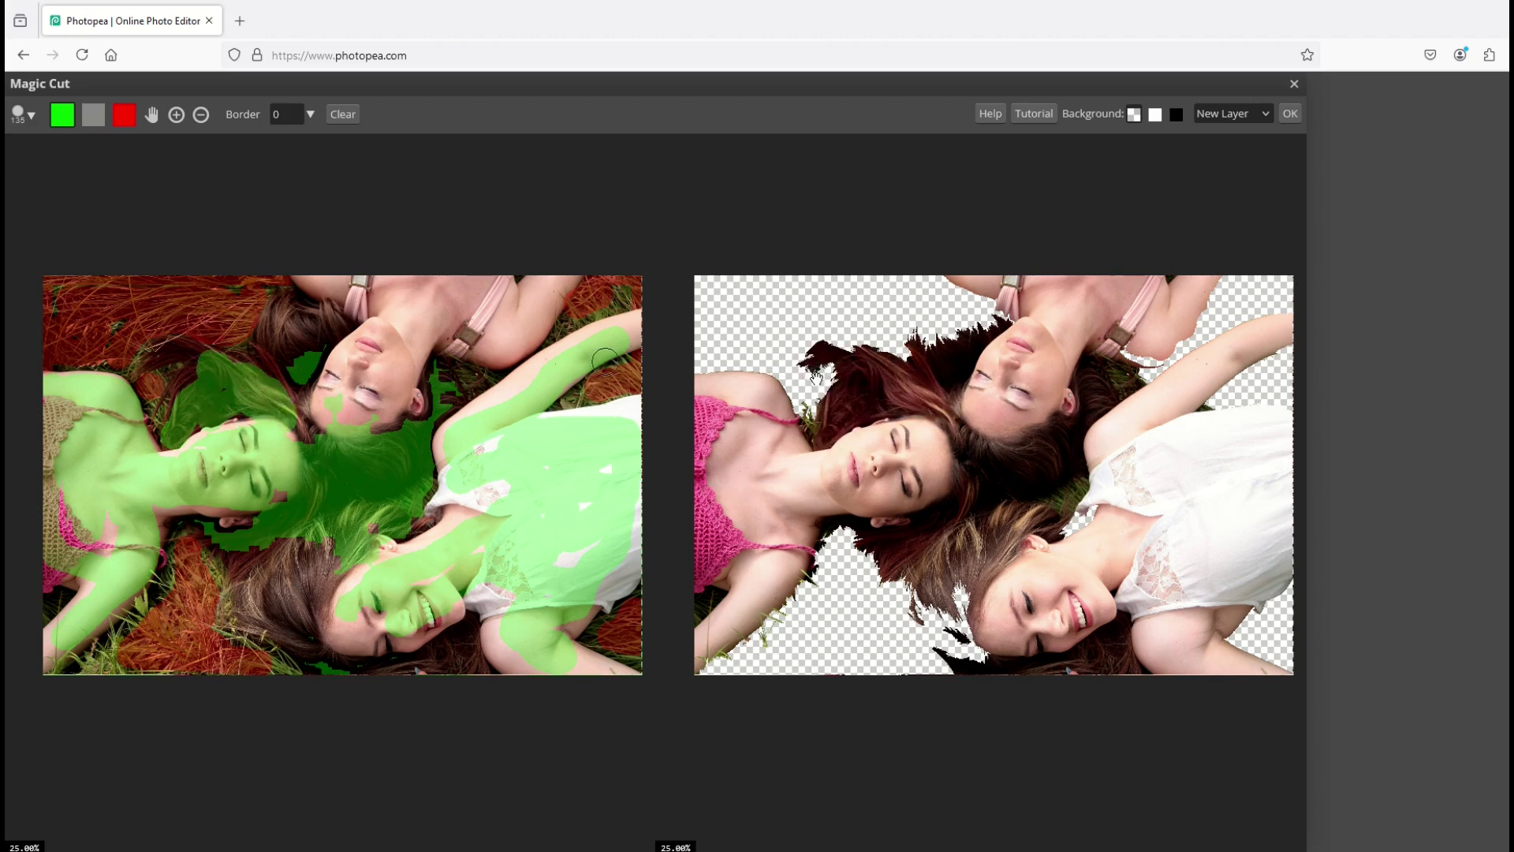
Step: Set the Magic Cut Border to 20, briefly compare with 0, then return it to 20
left_click(282, 114)
type("20")
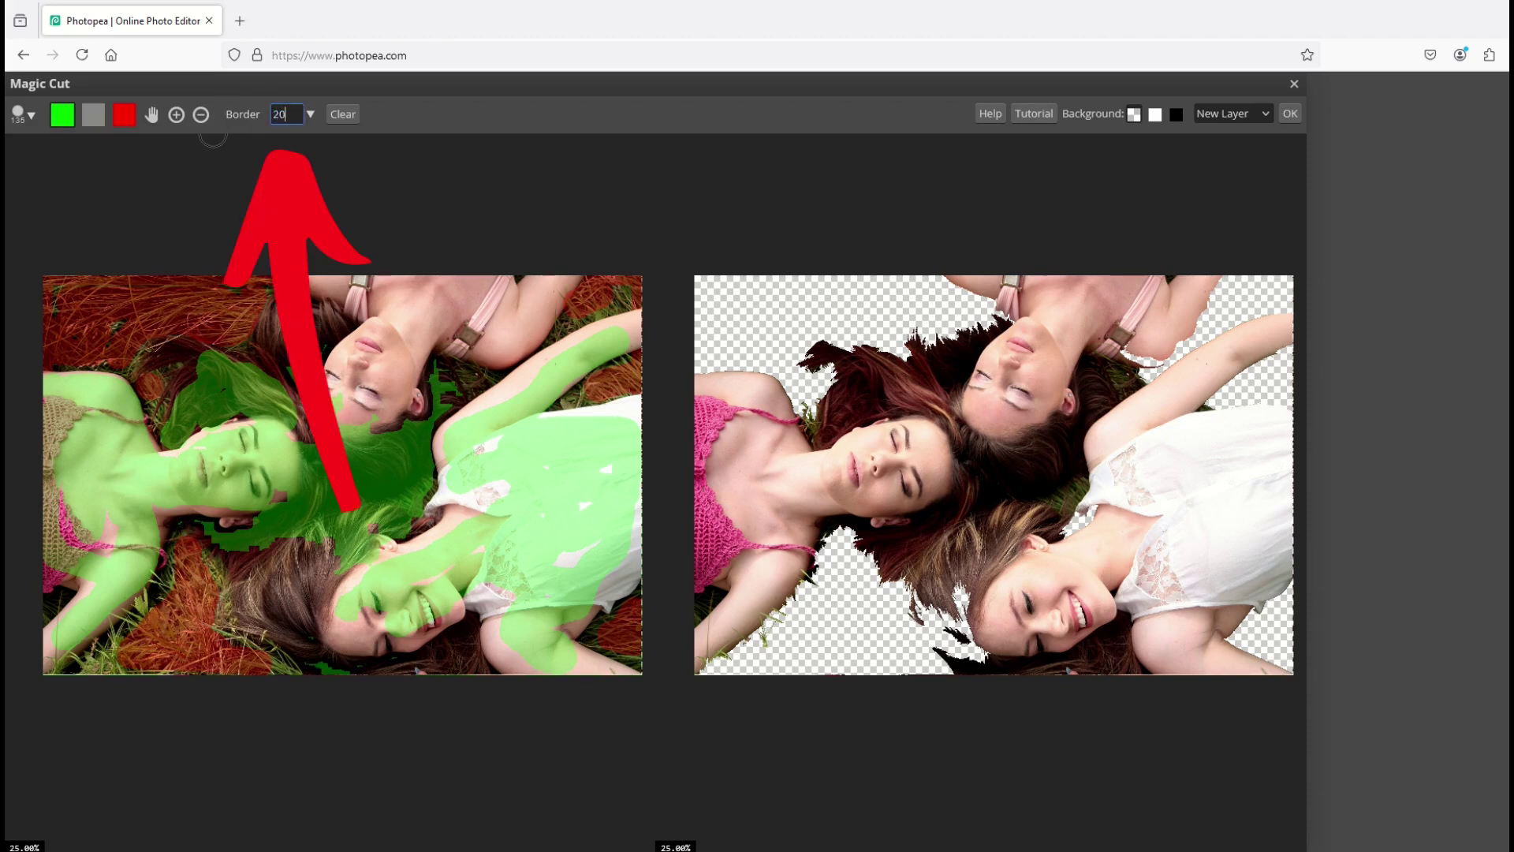
key("Return")
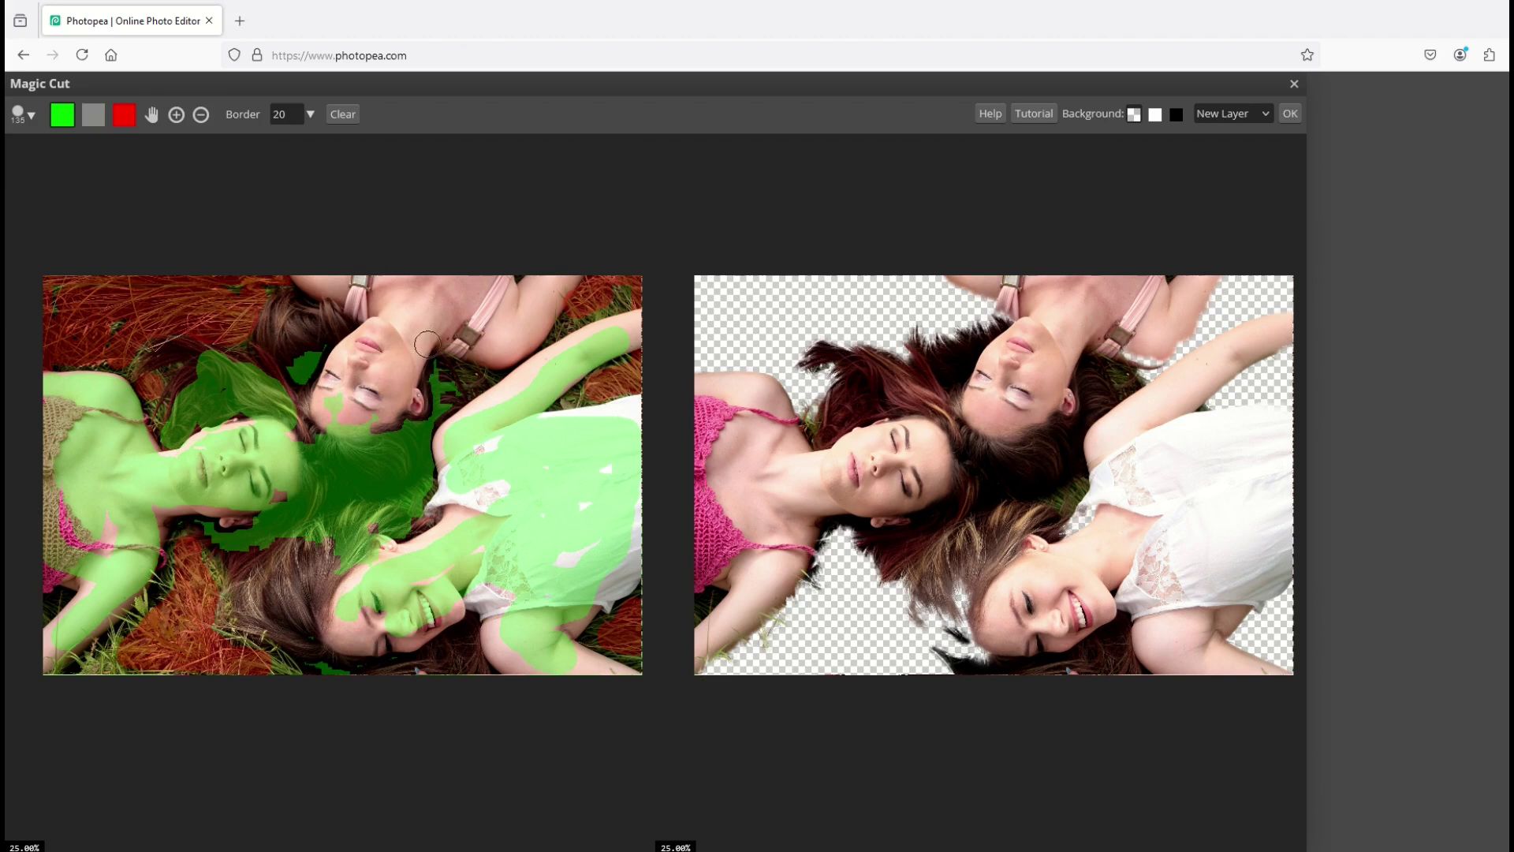
double_click(289, 110)
type("0")
key("Return")
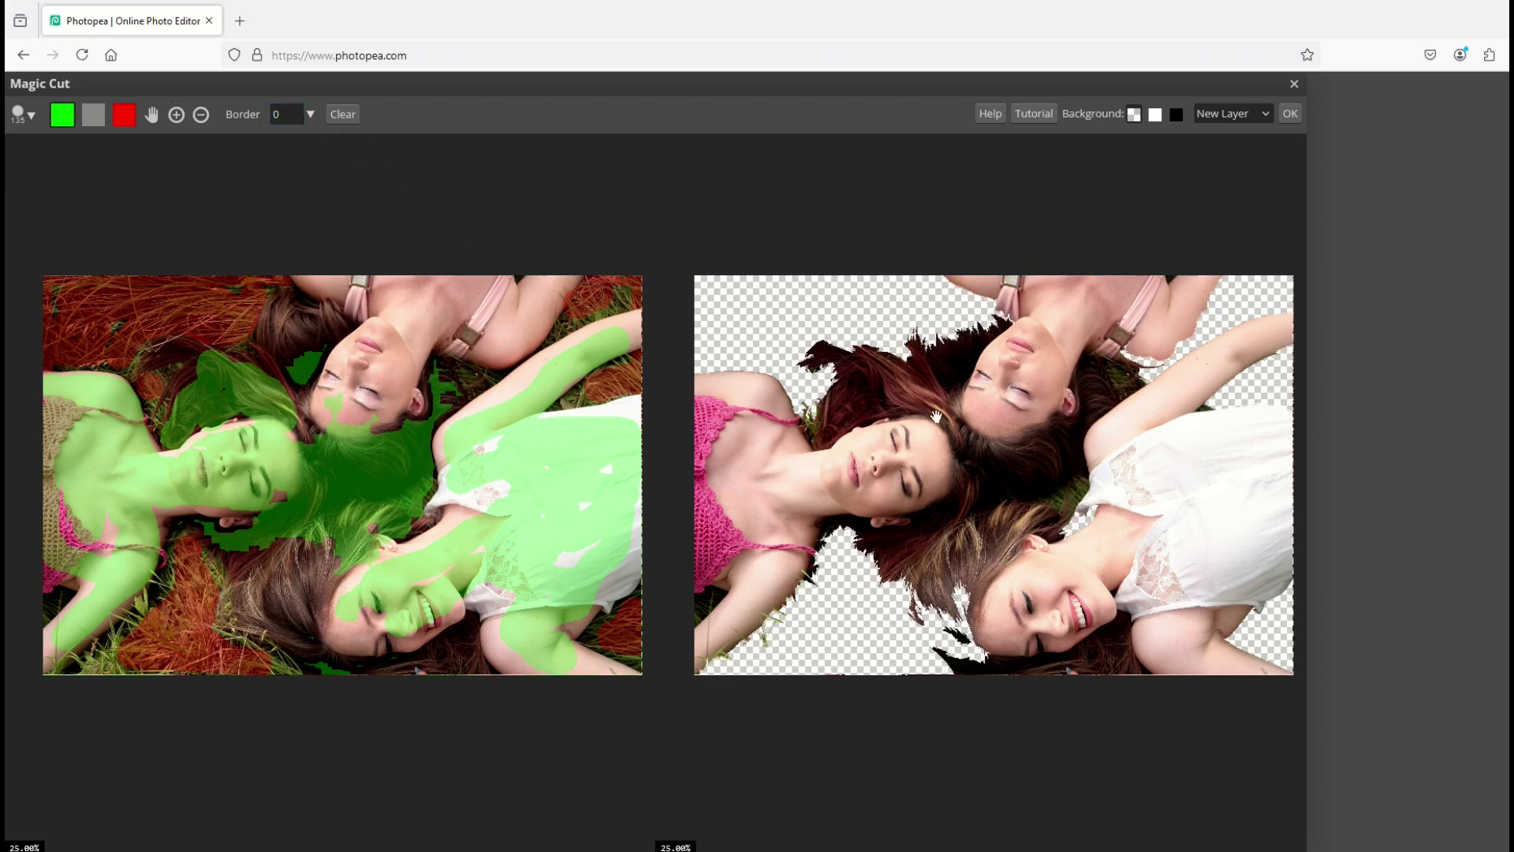
double_click(287, 110)
type("20")
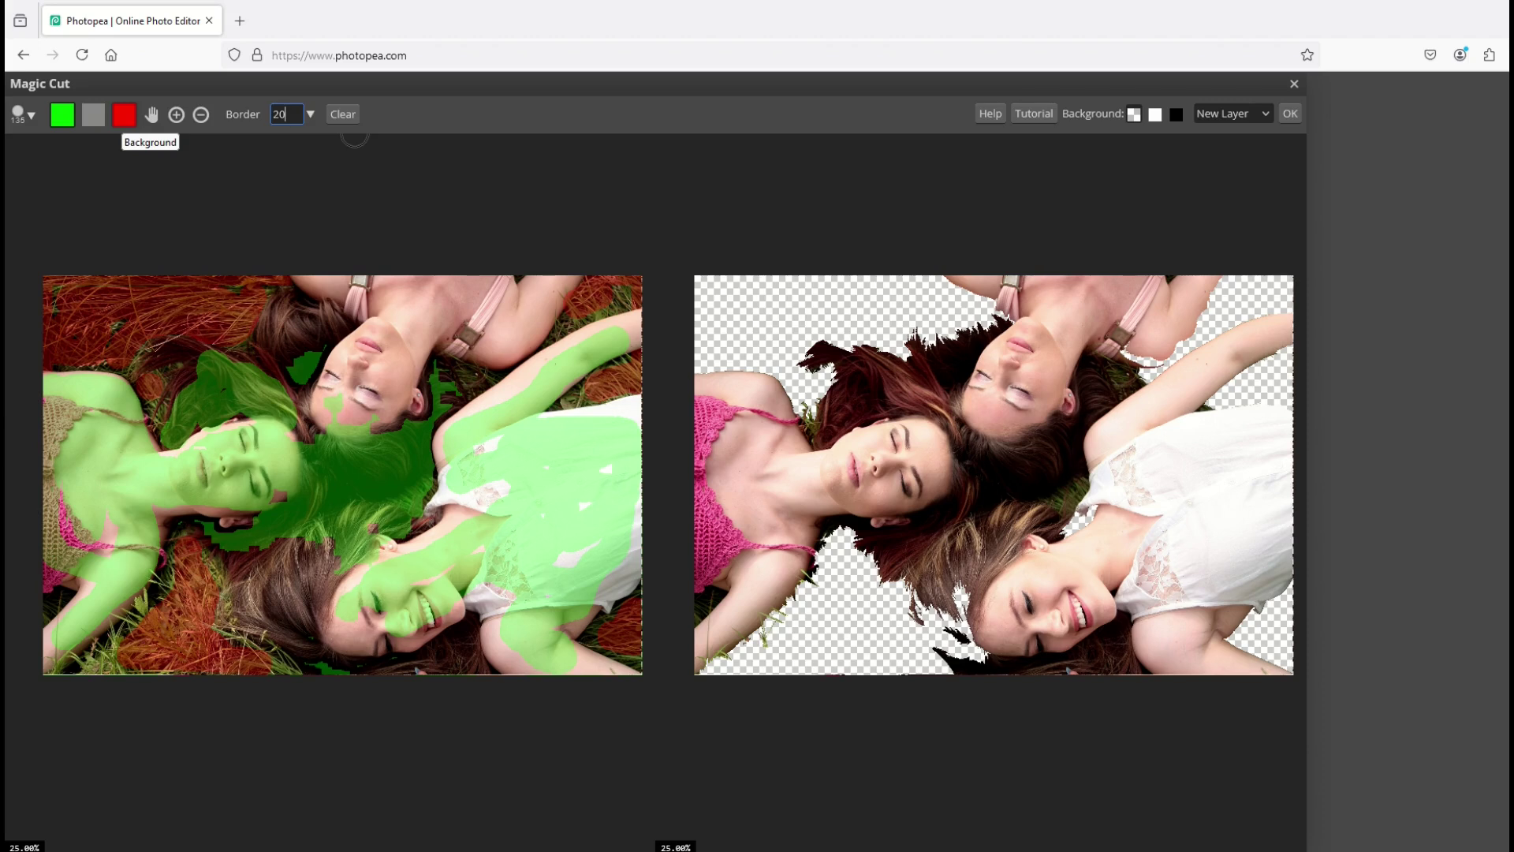
key("Return")
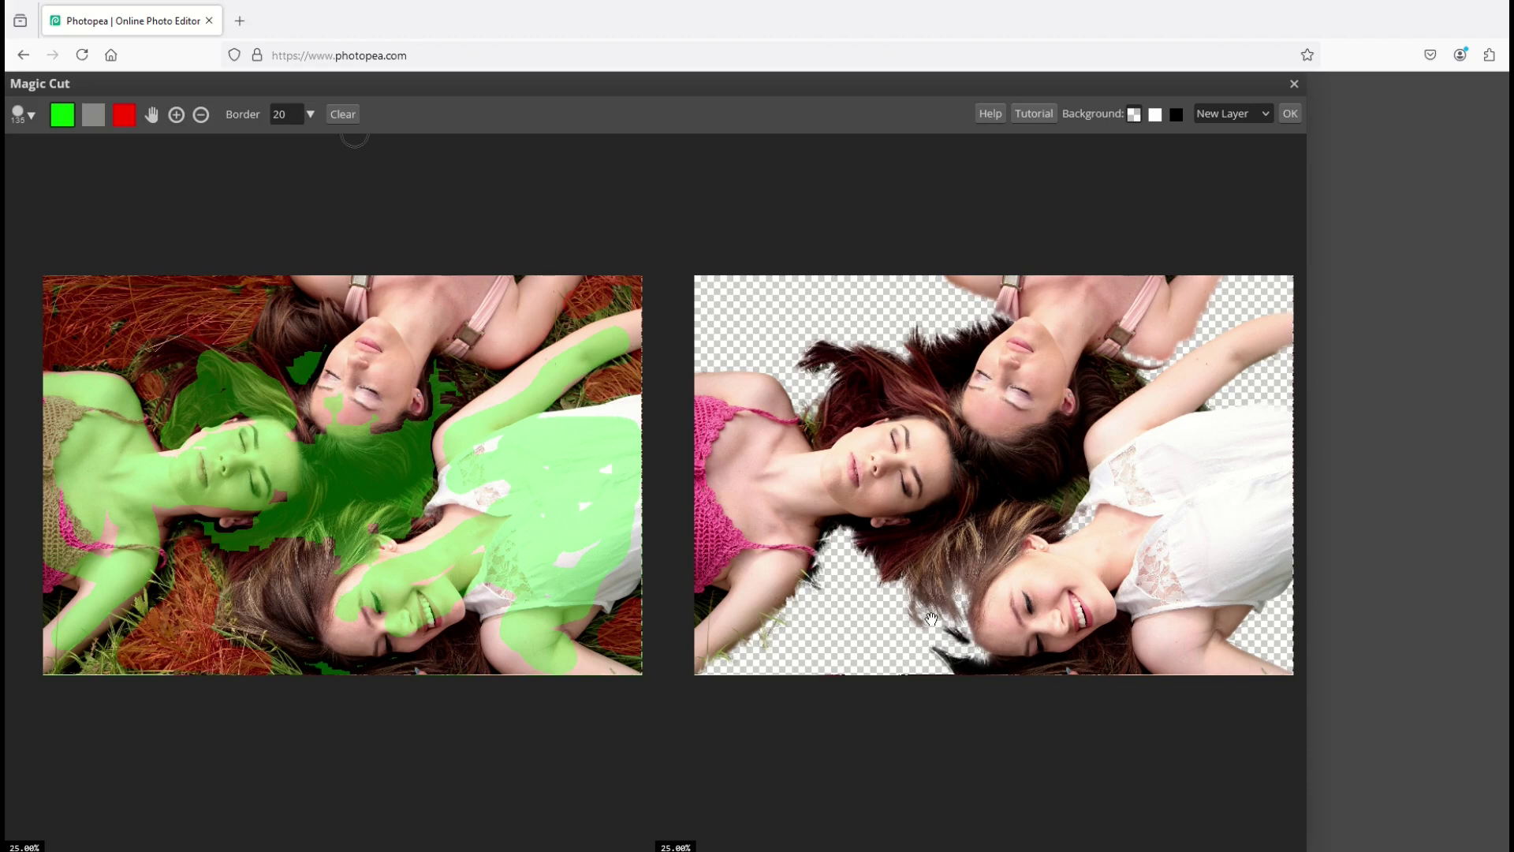
Step: Add green keep strokes on the central hair and along the smiling woman's neck strip
left_click(281, 120)
mouse_move(296, 346)
left_mouse_down()
mouse_move(280, 336)
mouse_move(288, 312)
left_mouse_up()
scroll(465, 505, "up", 1)
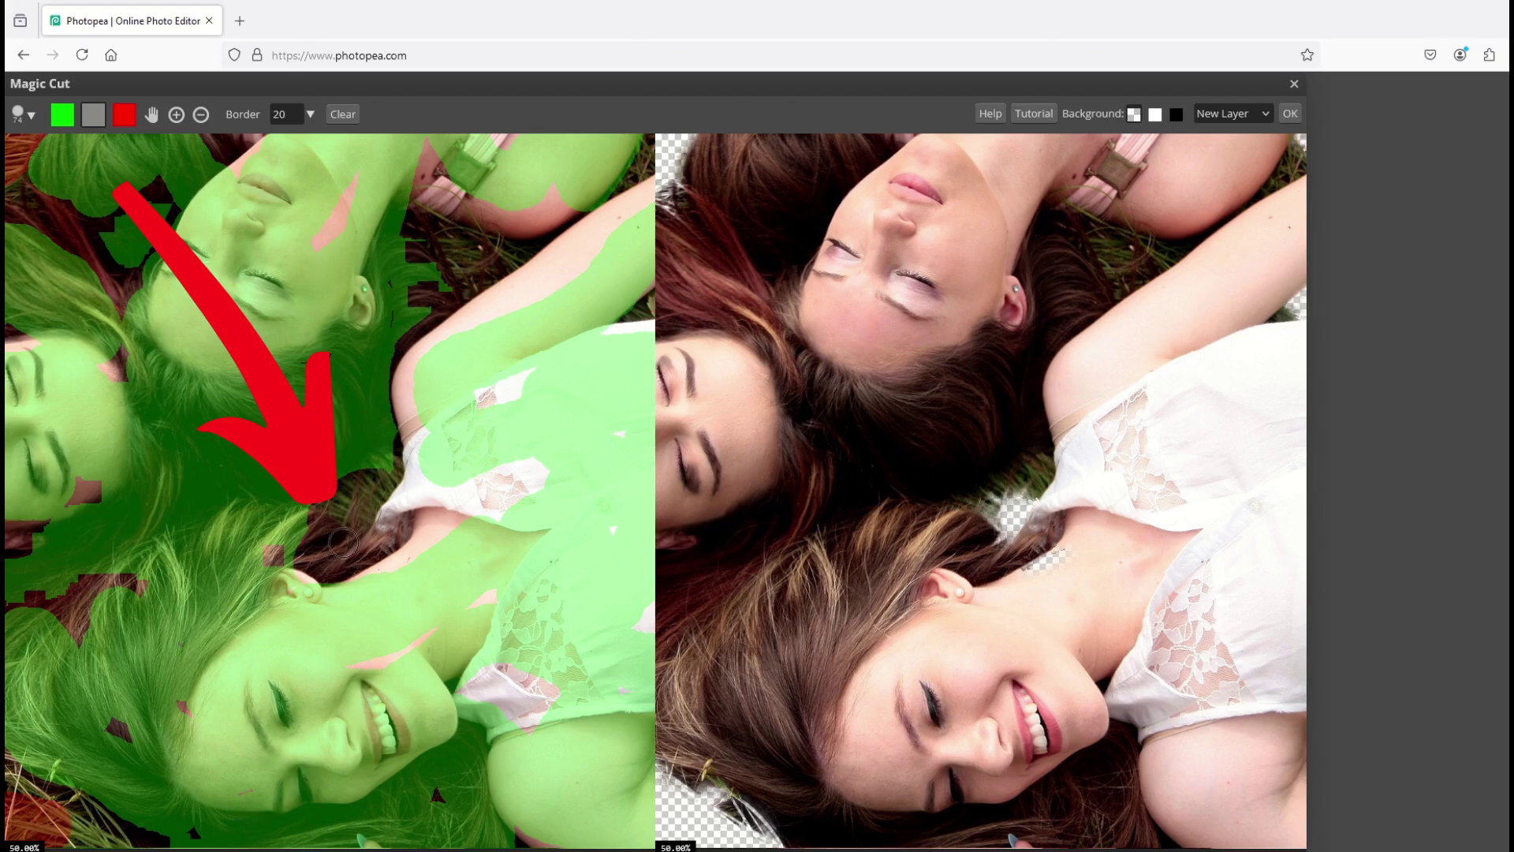
scroll(287, 428, "up", 1)
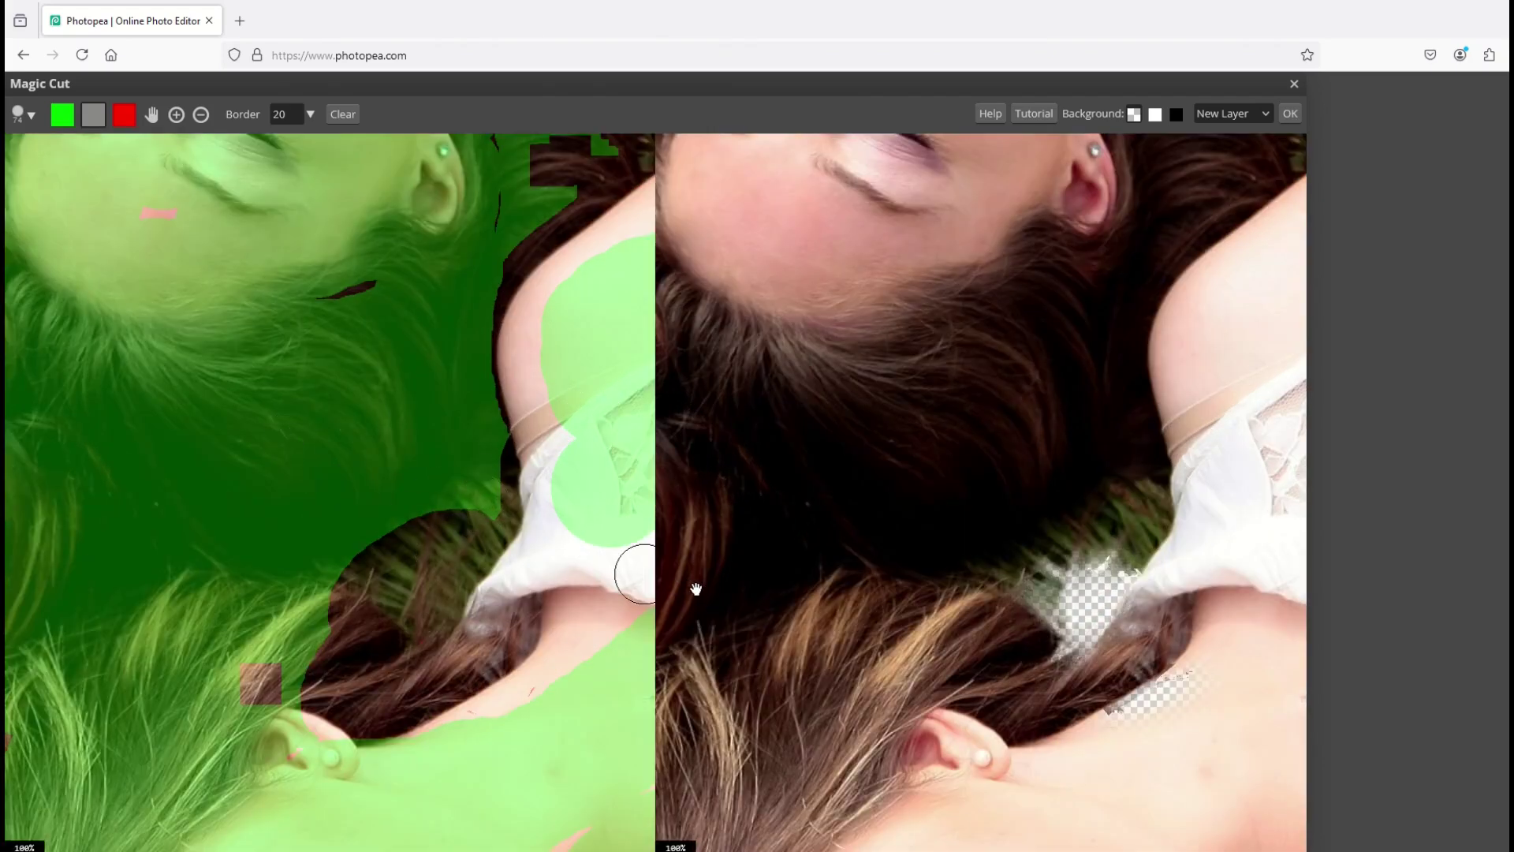
left_click_drag(694, 591, 691, 496)
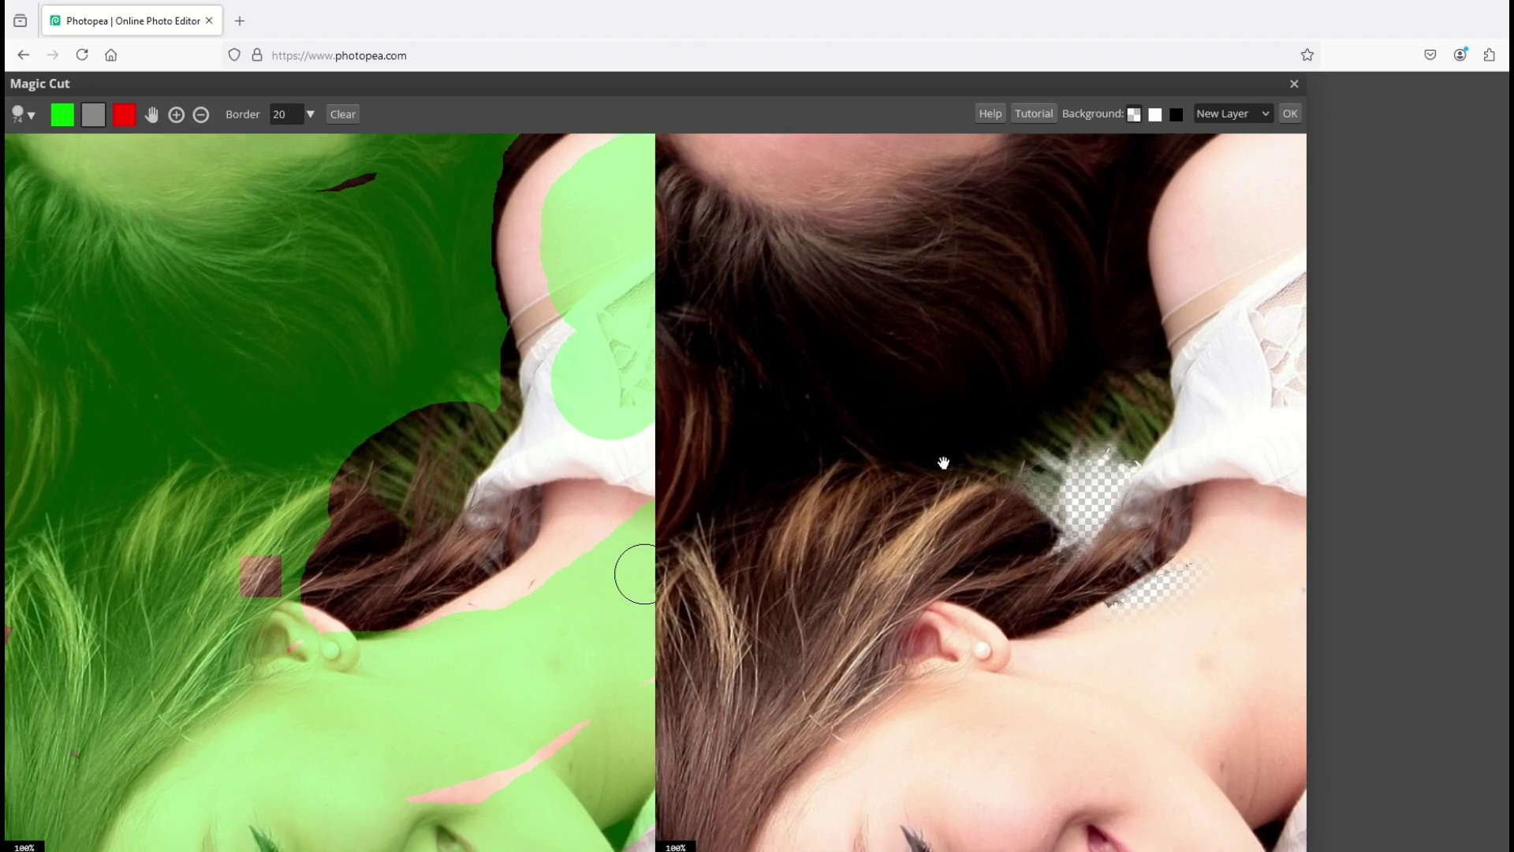
left_click_drag(930, 439, 951, 401)
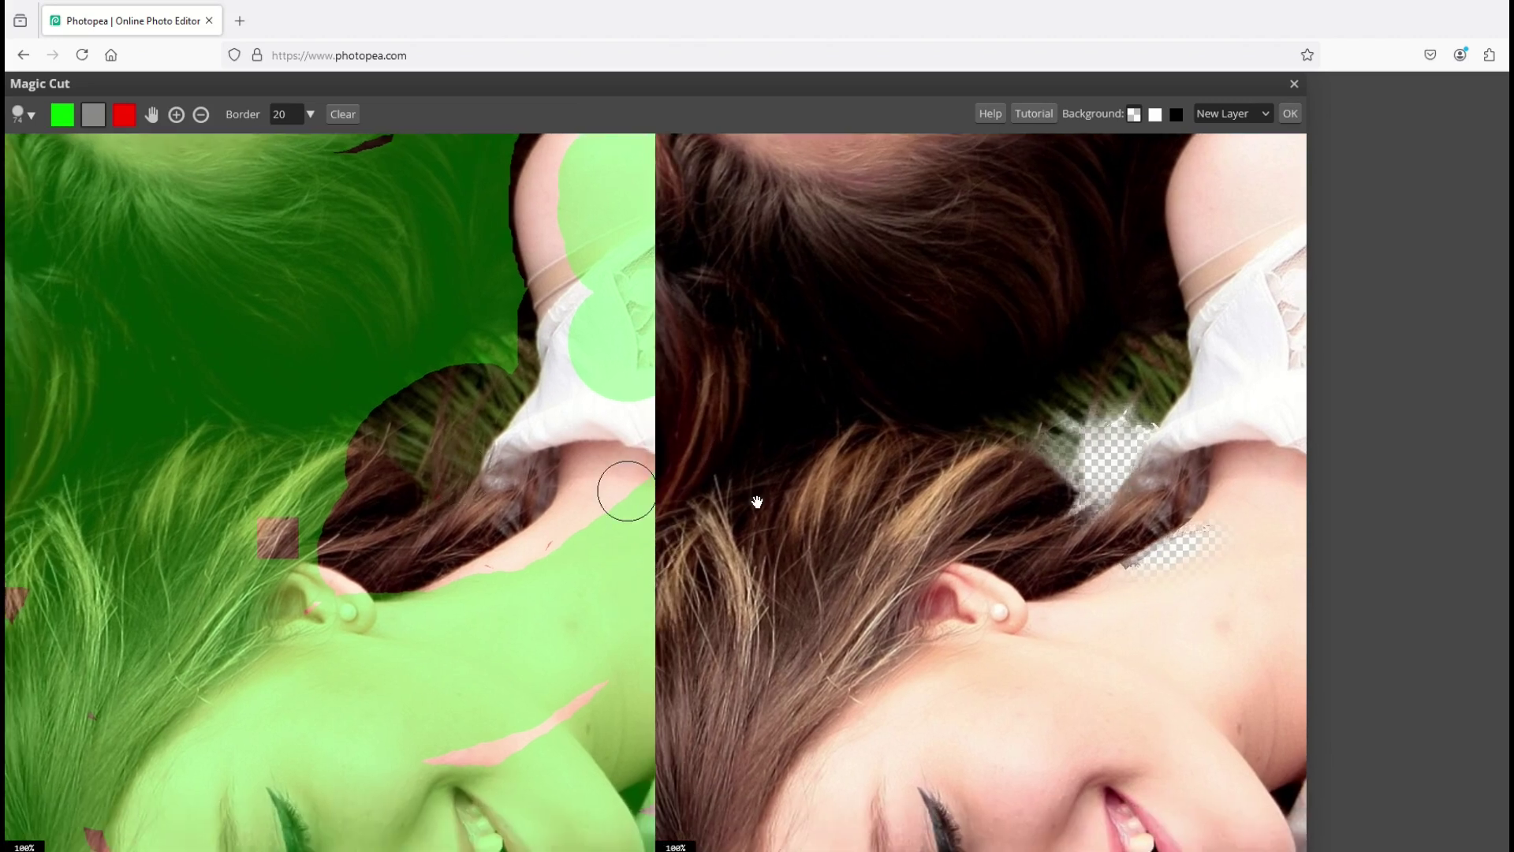
left_click_drag(754, 500, 697, 479)
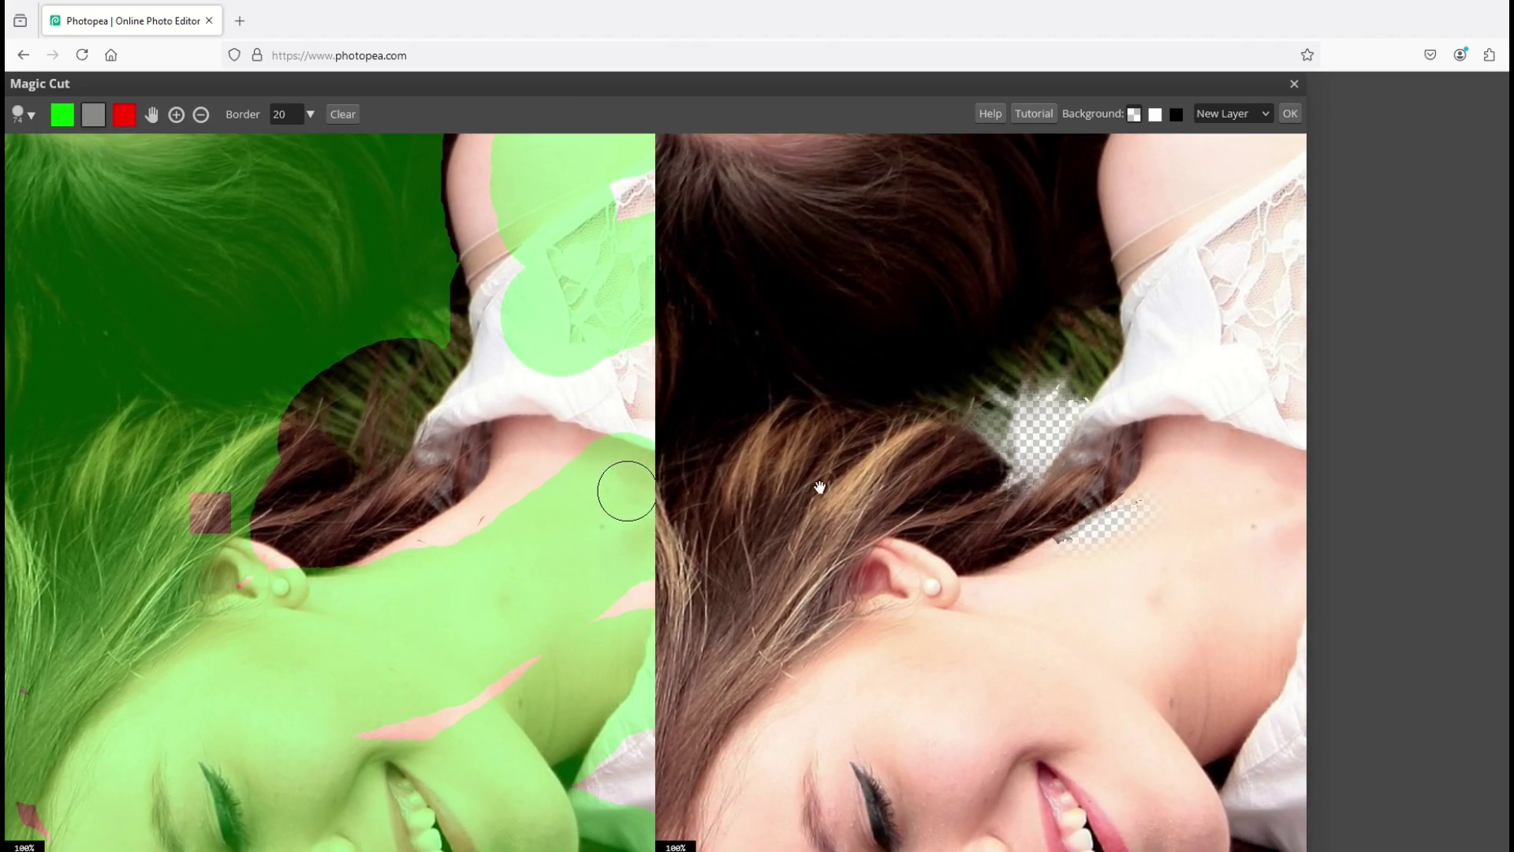
left_click_drag(817, 489, 781, 495)
left_click(92, 115)
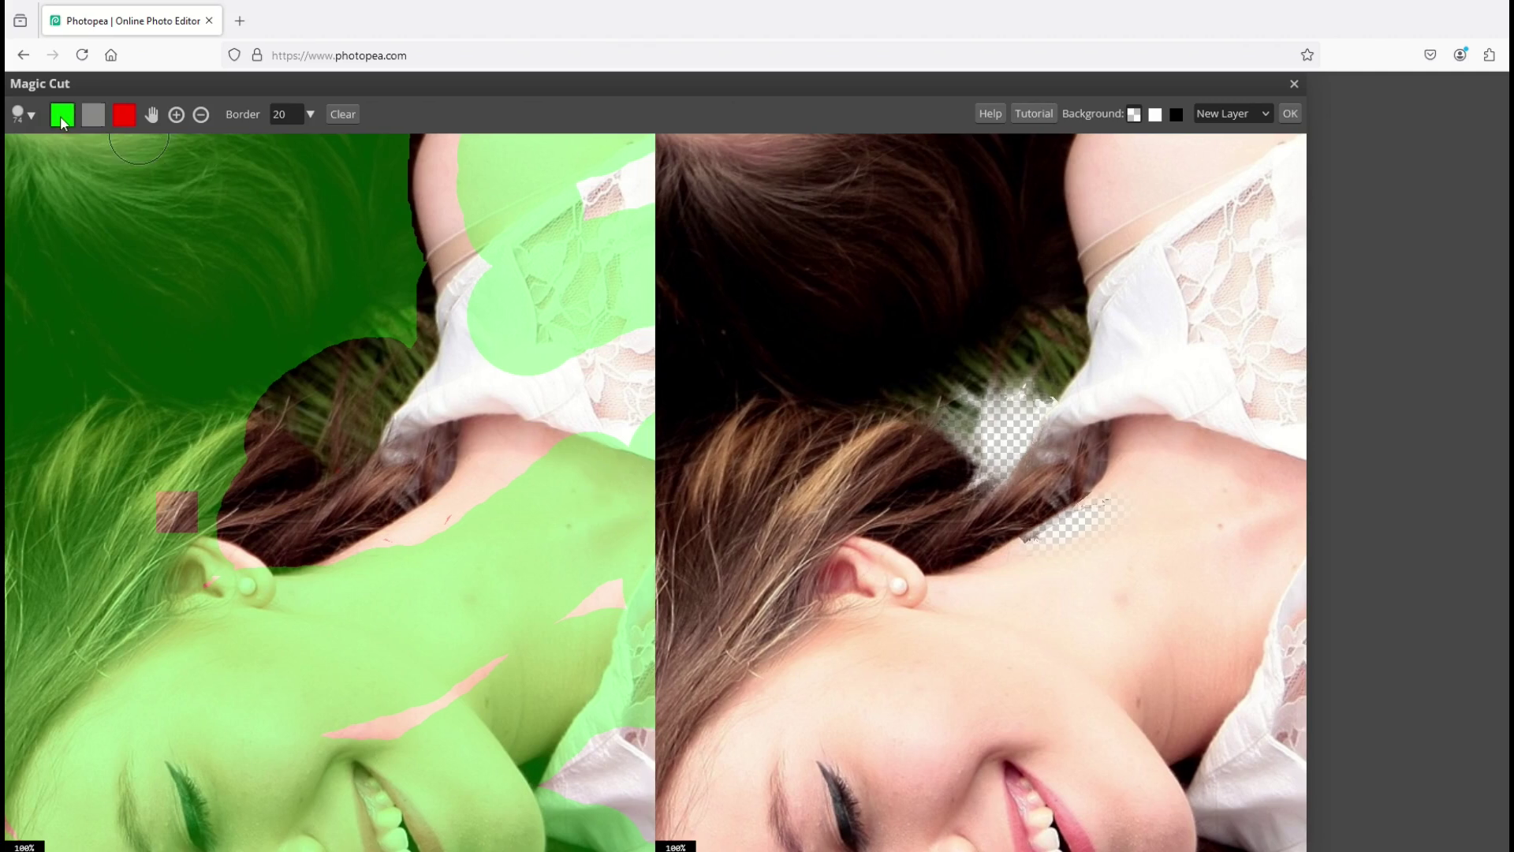
mouse_move(266, 507)
left_mouse_down()
mouse_move(467, 507)
mouse_move(490, 461)
mouse_move(541, 450)
mouse_move(559, 471)
left_mouse_up()
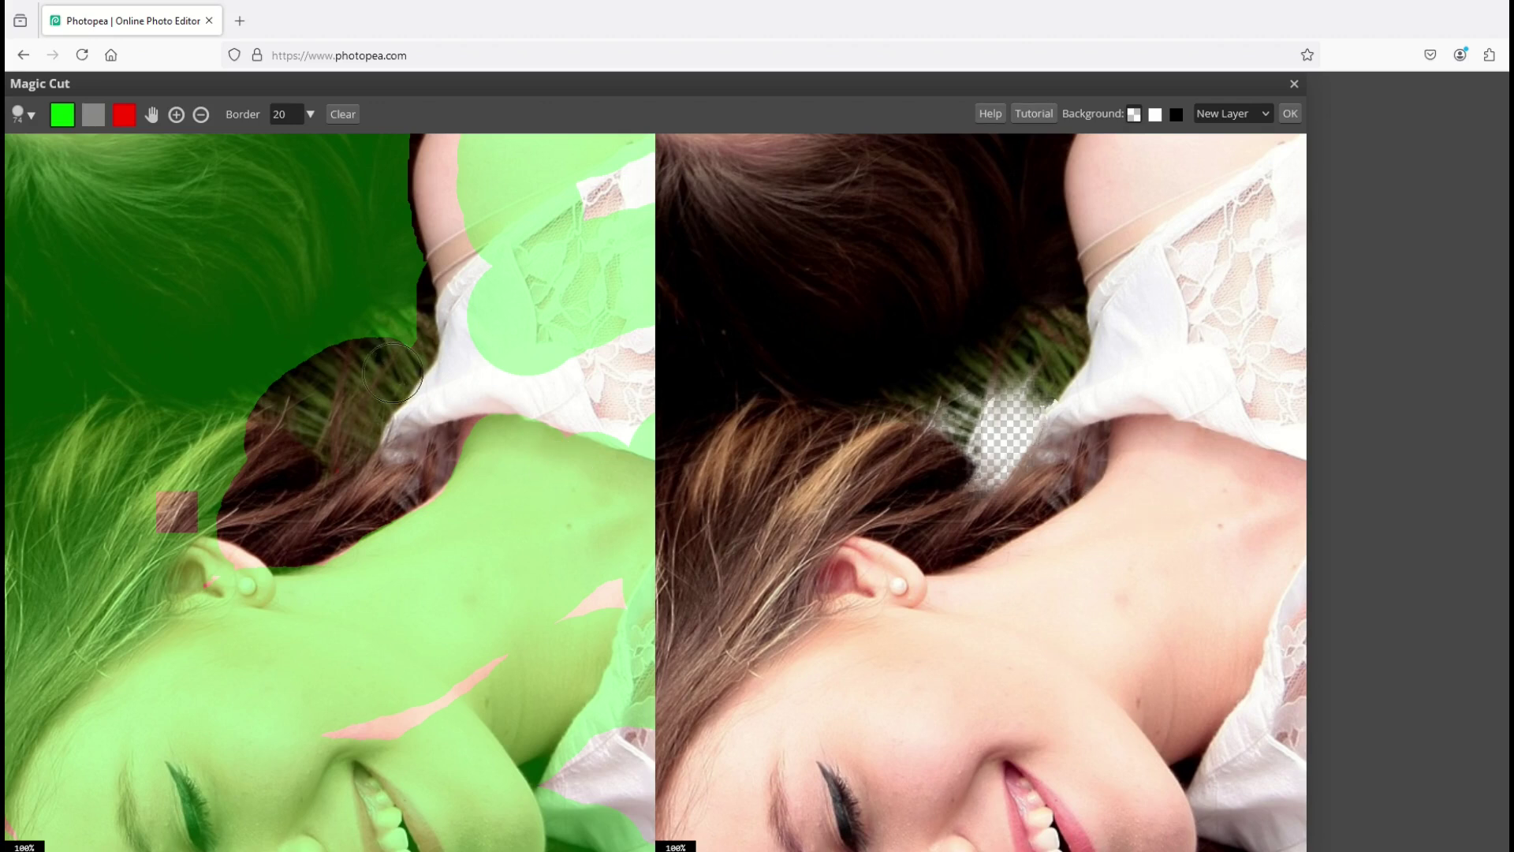
Step: Shrink the brush to 8 px and mark the grass between hair and shoulder for removal
left_click(134, 119)
left_click(23, 114)
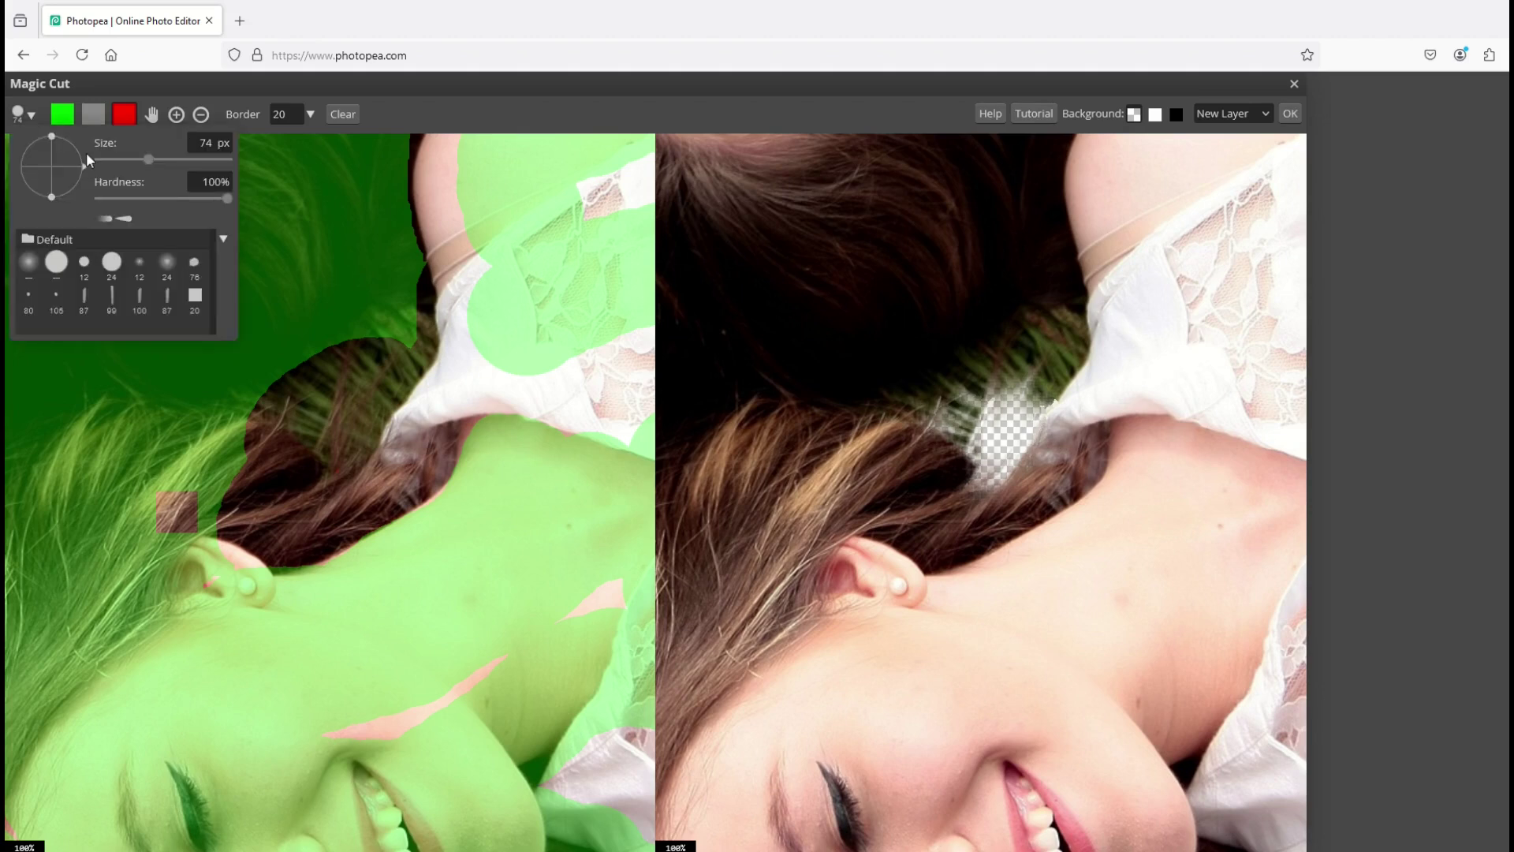
left_click_drag(149, 159, 119, 159)
left_click(314, 369)
mouse_move(387, 353)
left_mouse_down()
mouse_move(326, 365)
mouse_move(308, 425)
mouse_move(316, 392)
mouse_move(370, 358)
mouse_move(420, 377)
left_mouse_up()
Step: Touch up the kept area near the bottom with a green keep stroke
left_click(63, 115)
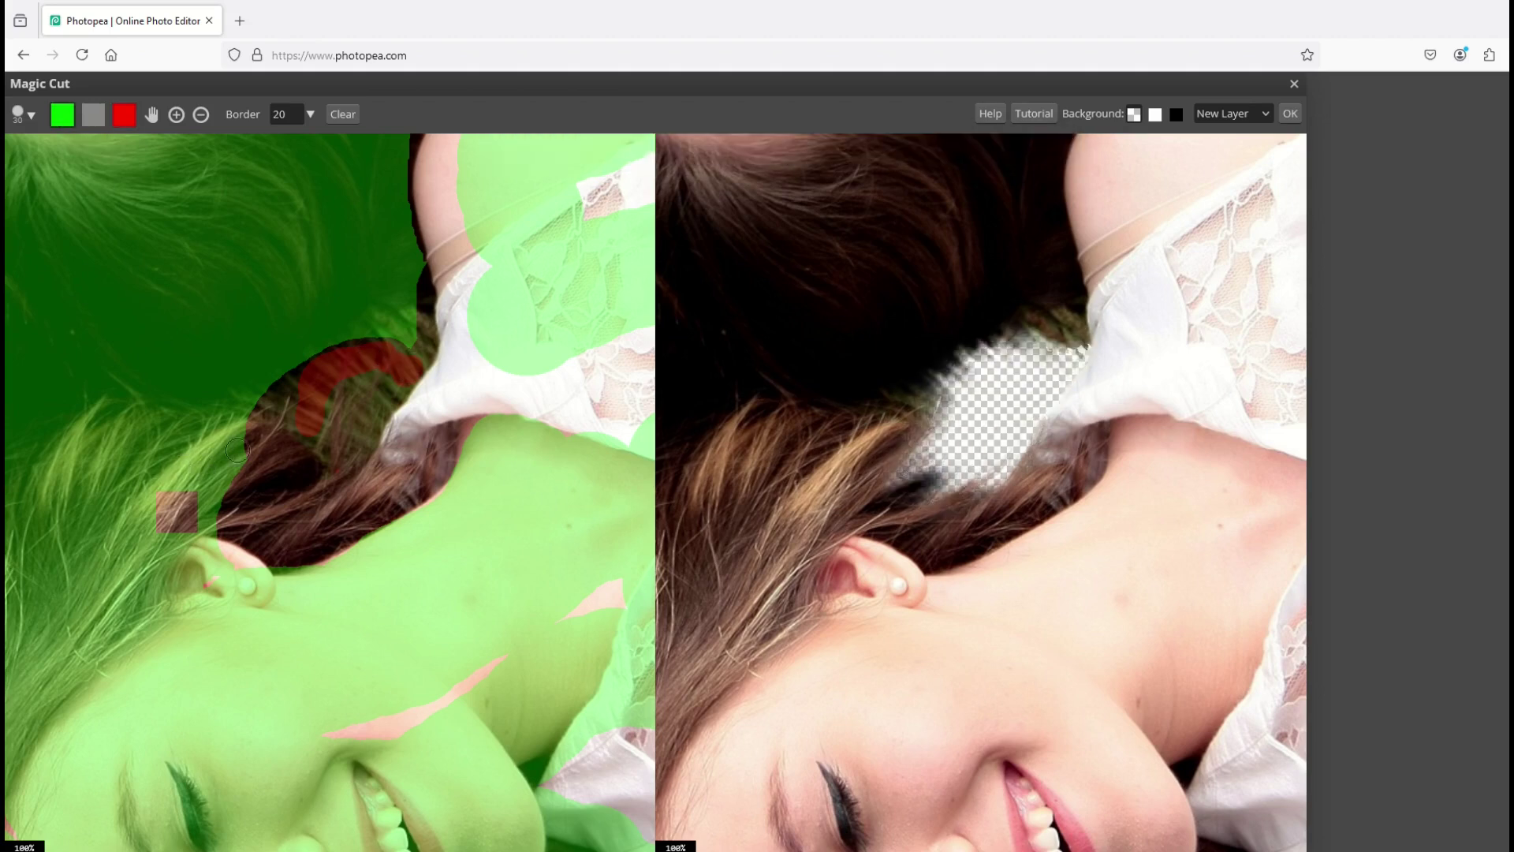
mouse_move(250, 443)
left_mouse_down()
mouse_move(301, 460)
mouse_move(260, 463)
mouse_move(223, 498)
mouse_move(262, 529)
mouse_move(306, 535)
mouse_move(378, 484)
left_mouse_up()
left_click_drag(878, 502, 800, 490)
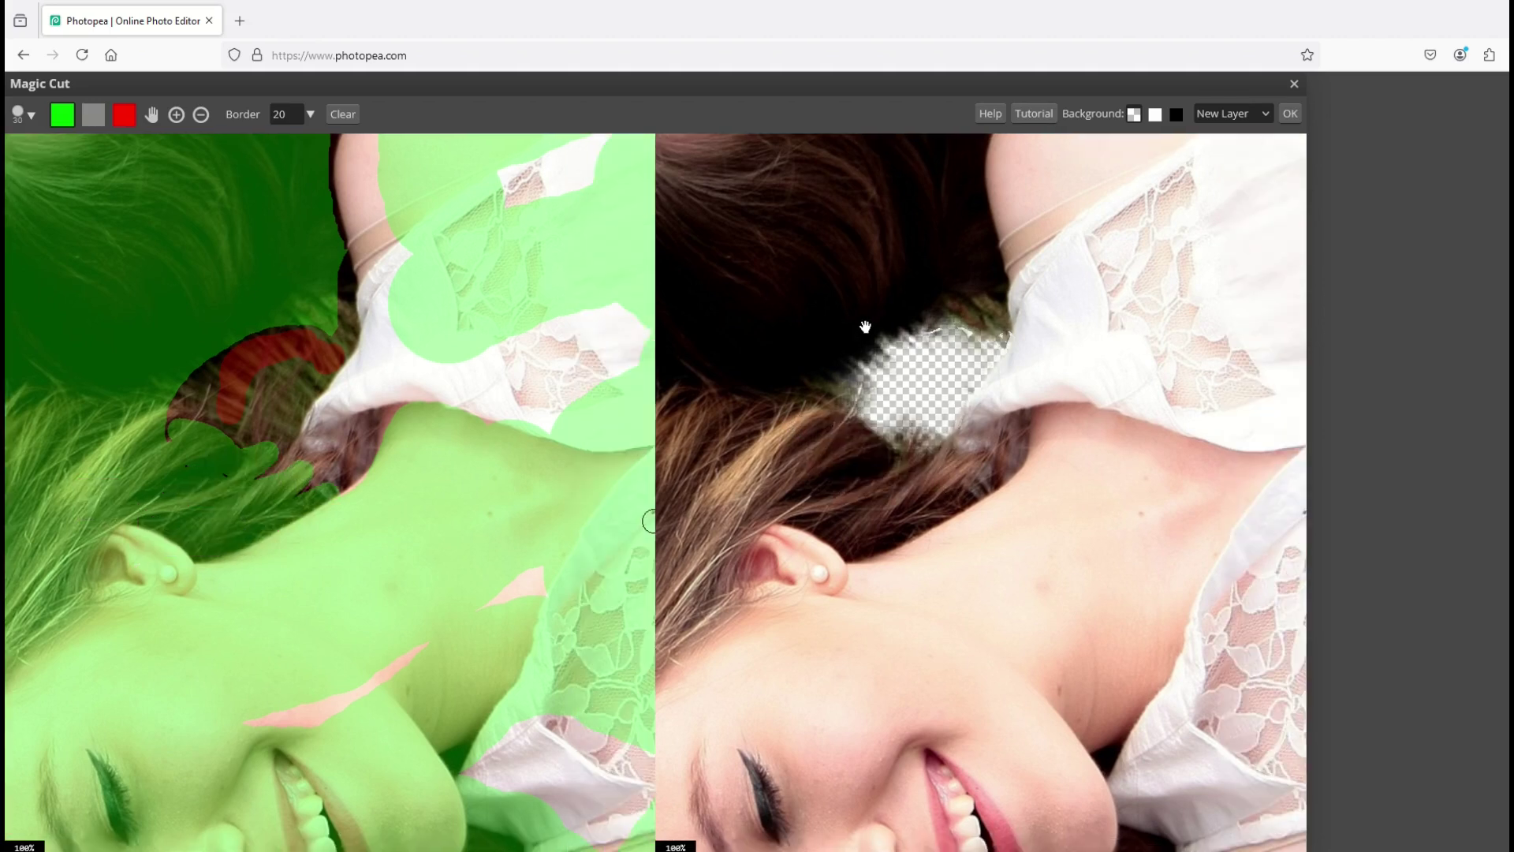
scroll(865, 417, "down", 3)
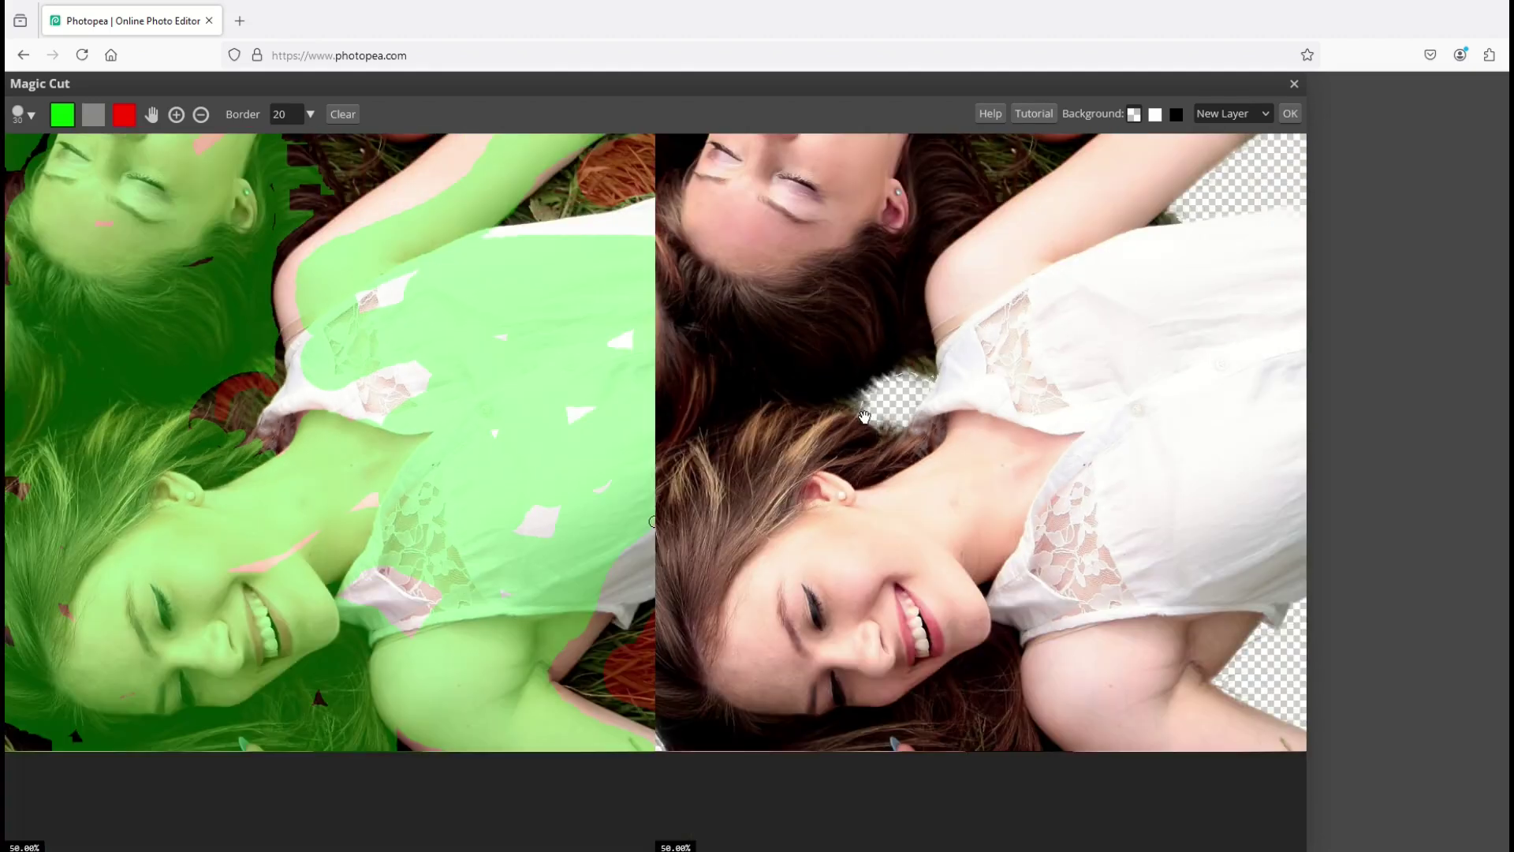
scroll(865, 416, "down", 1)
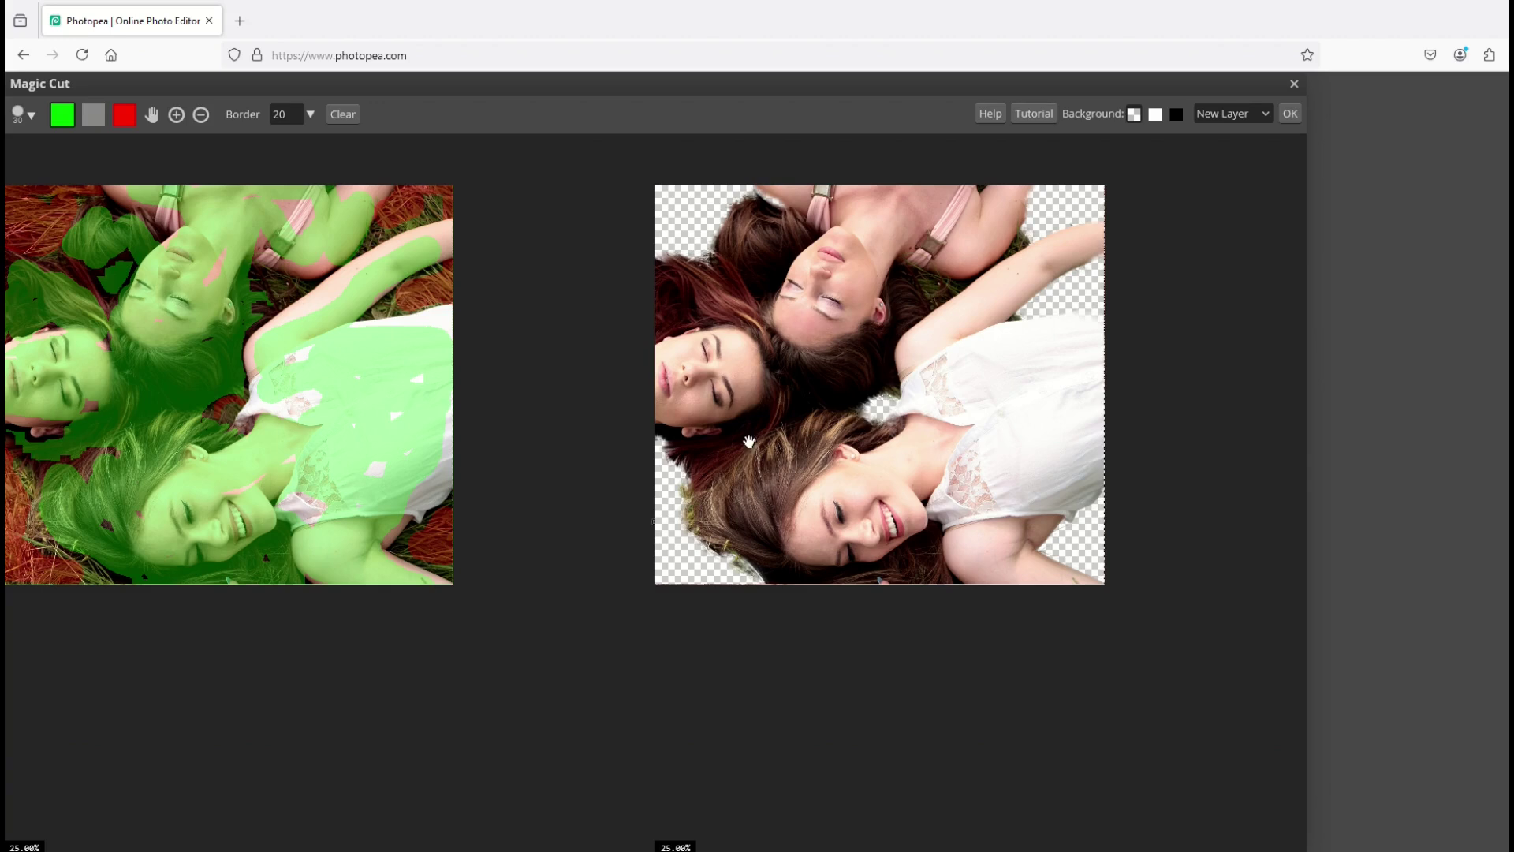
scroll(749, 440, "up", 1)
scroll(712, 476, "up", 1)
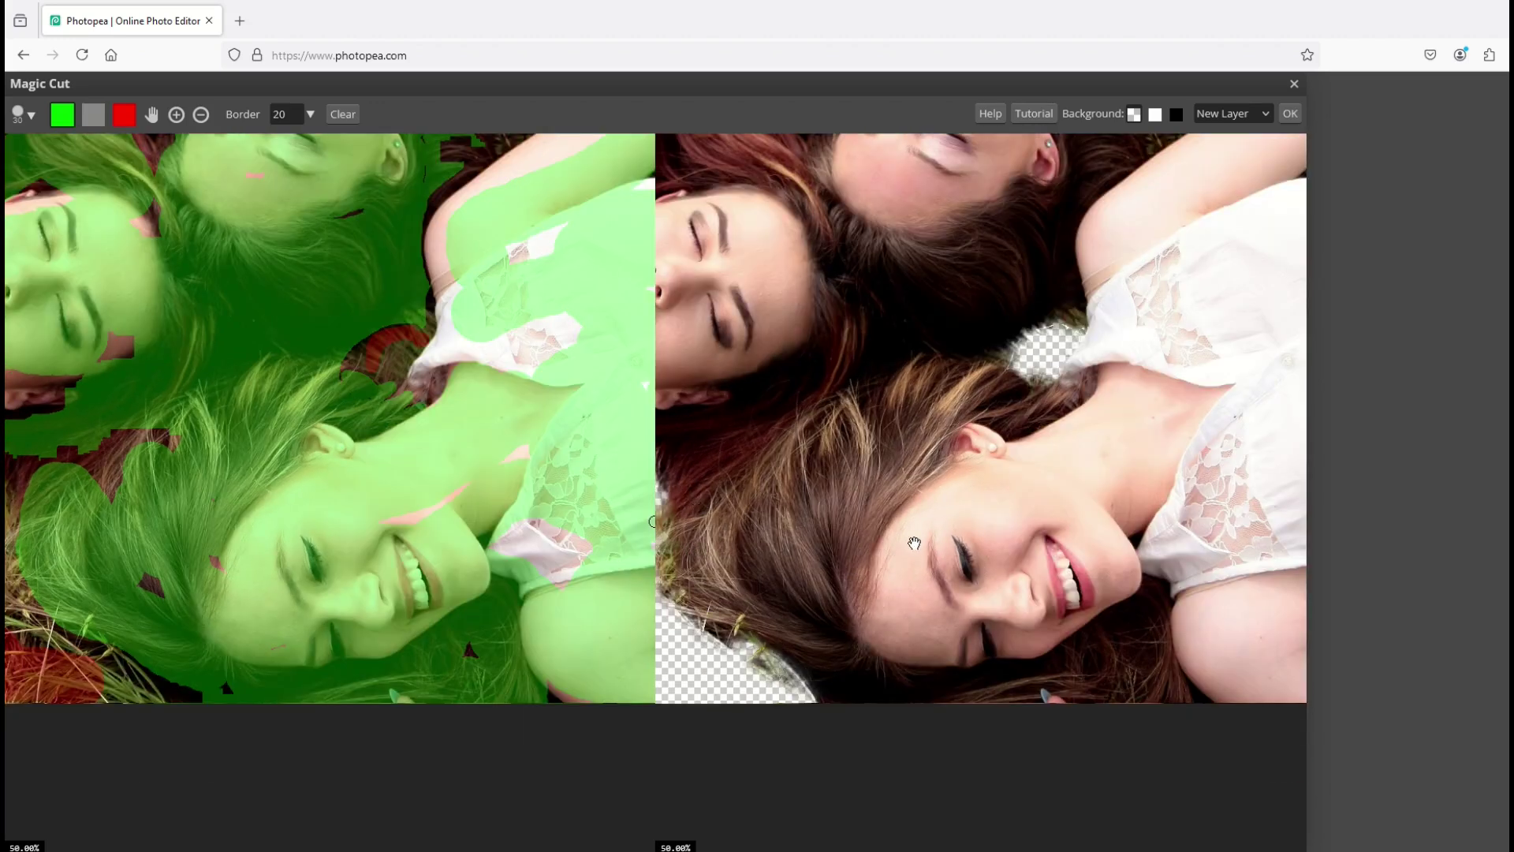
scroll(926, 514, "down", 2)
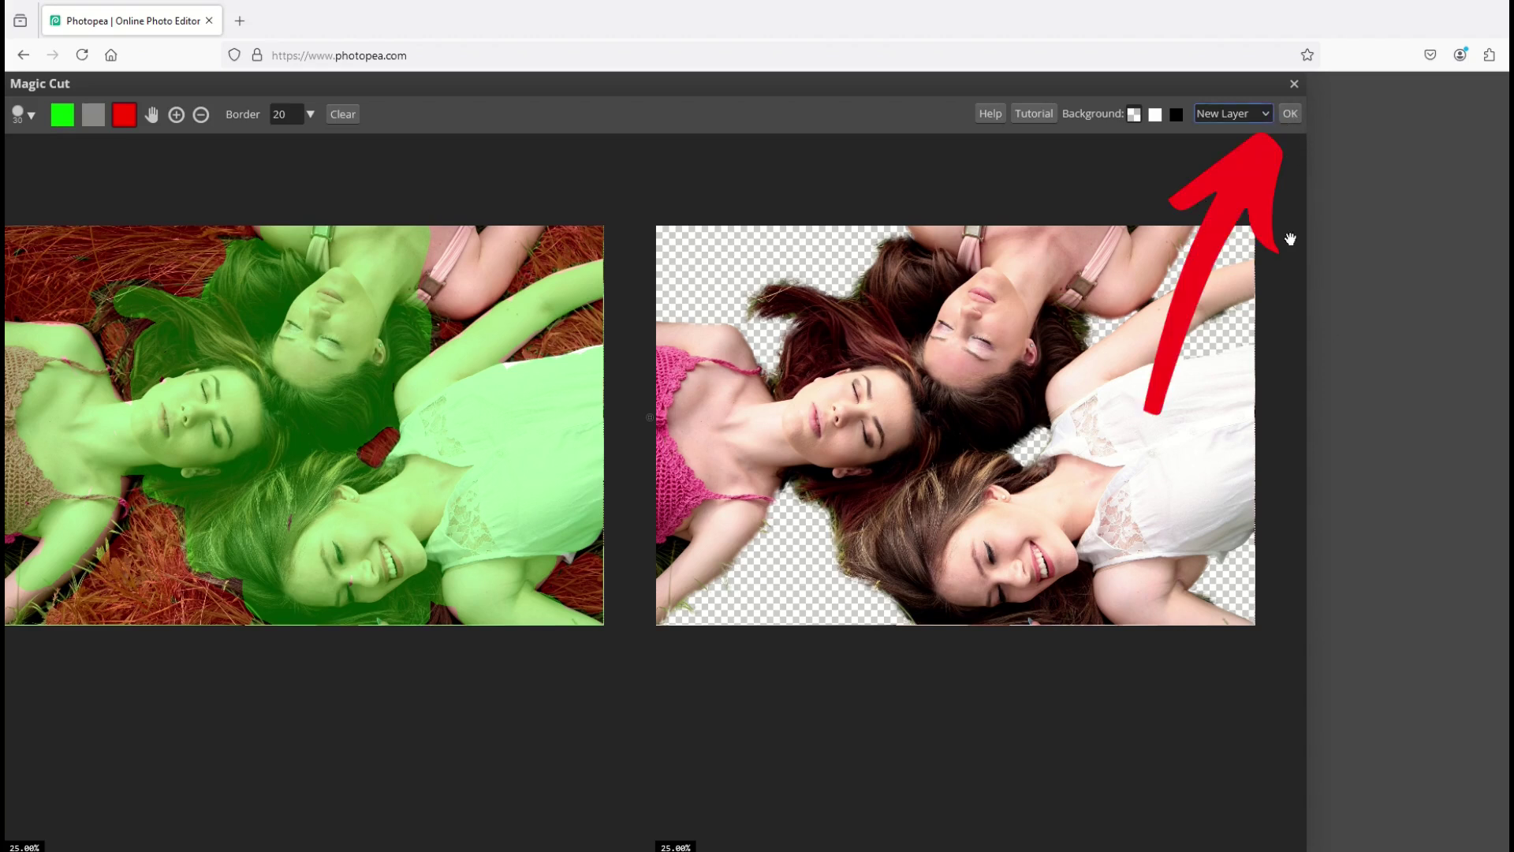
Step: Confirm the output is New Layer and apply the Magic Cut with OK
left_click(1237, 115)
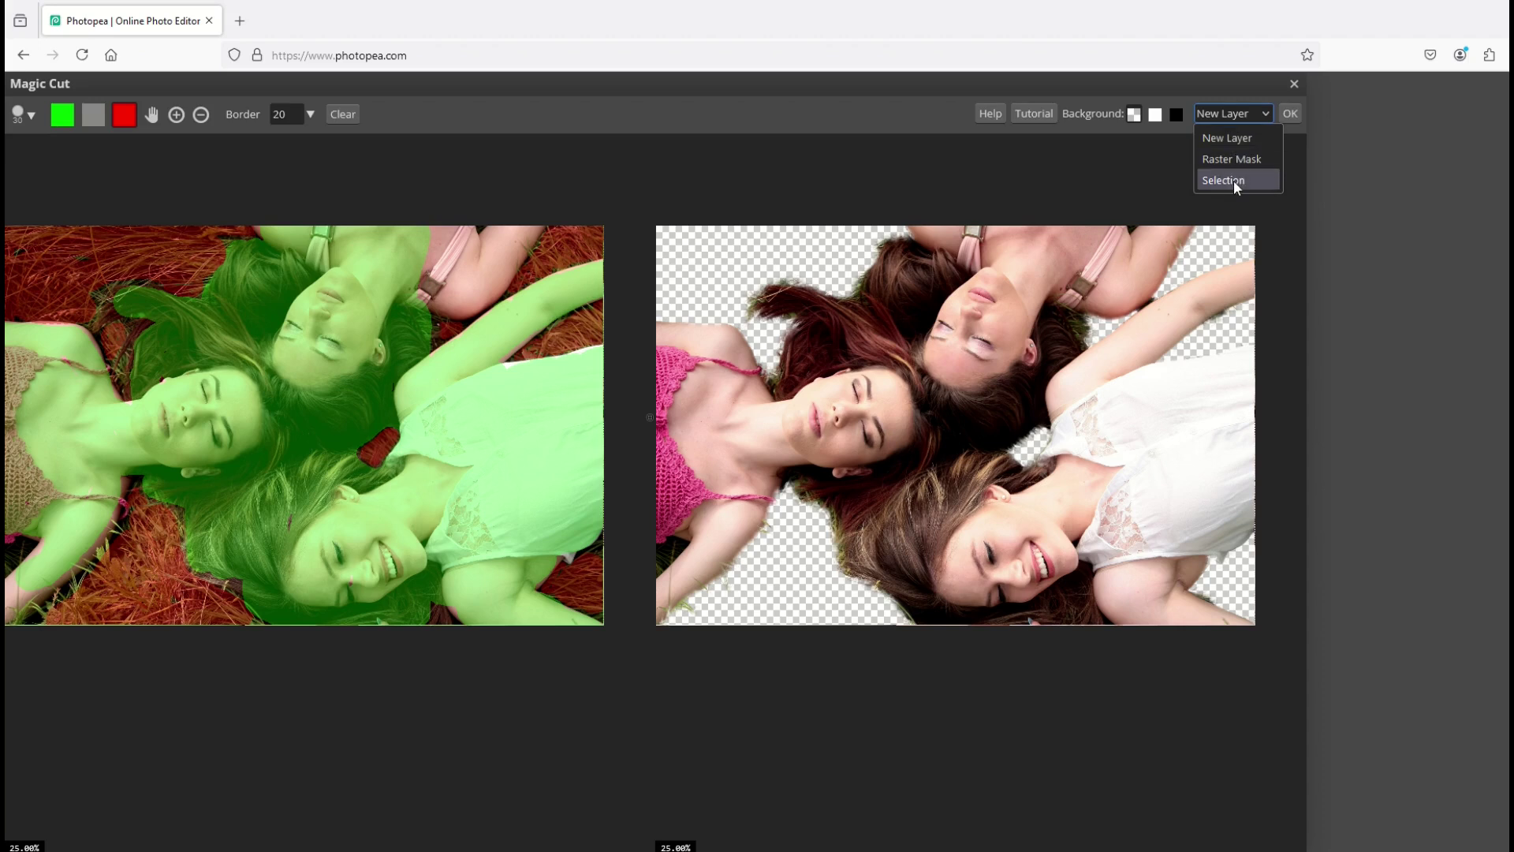
left_click(1233, 140)
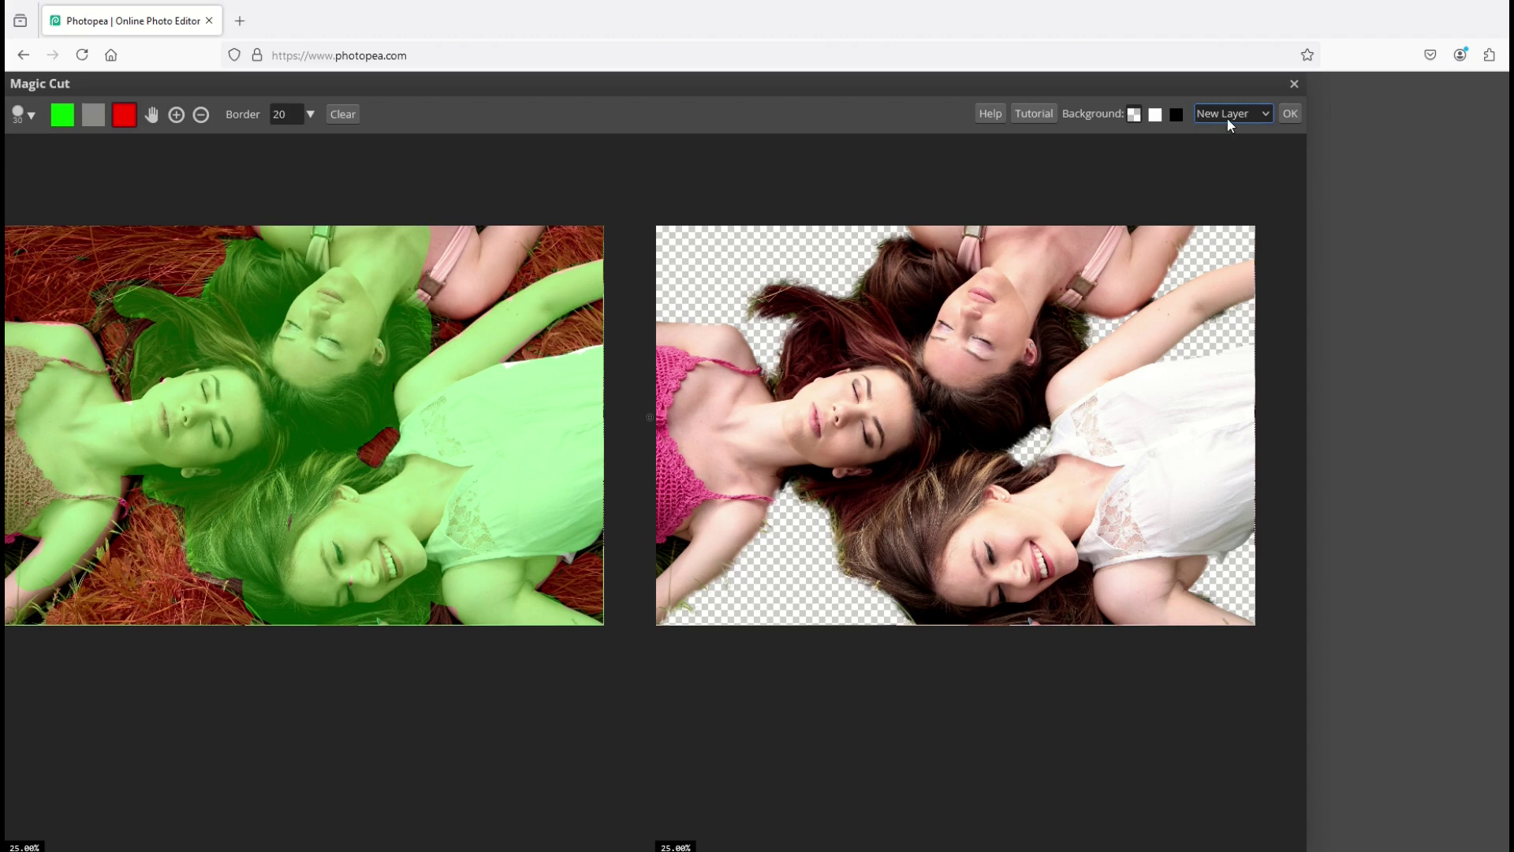
left_click(1290, 114)
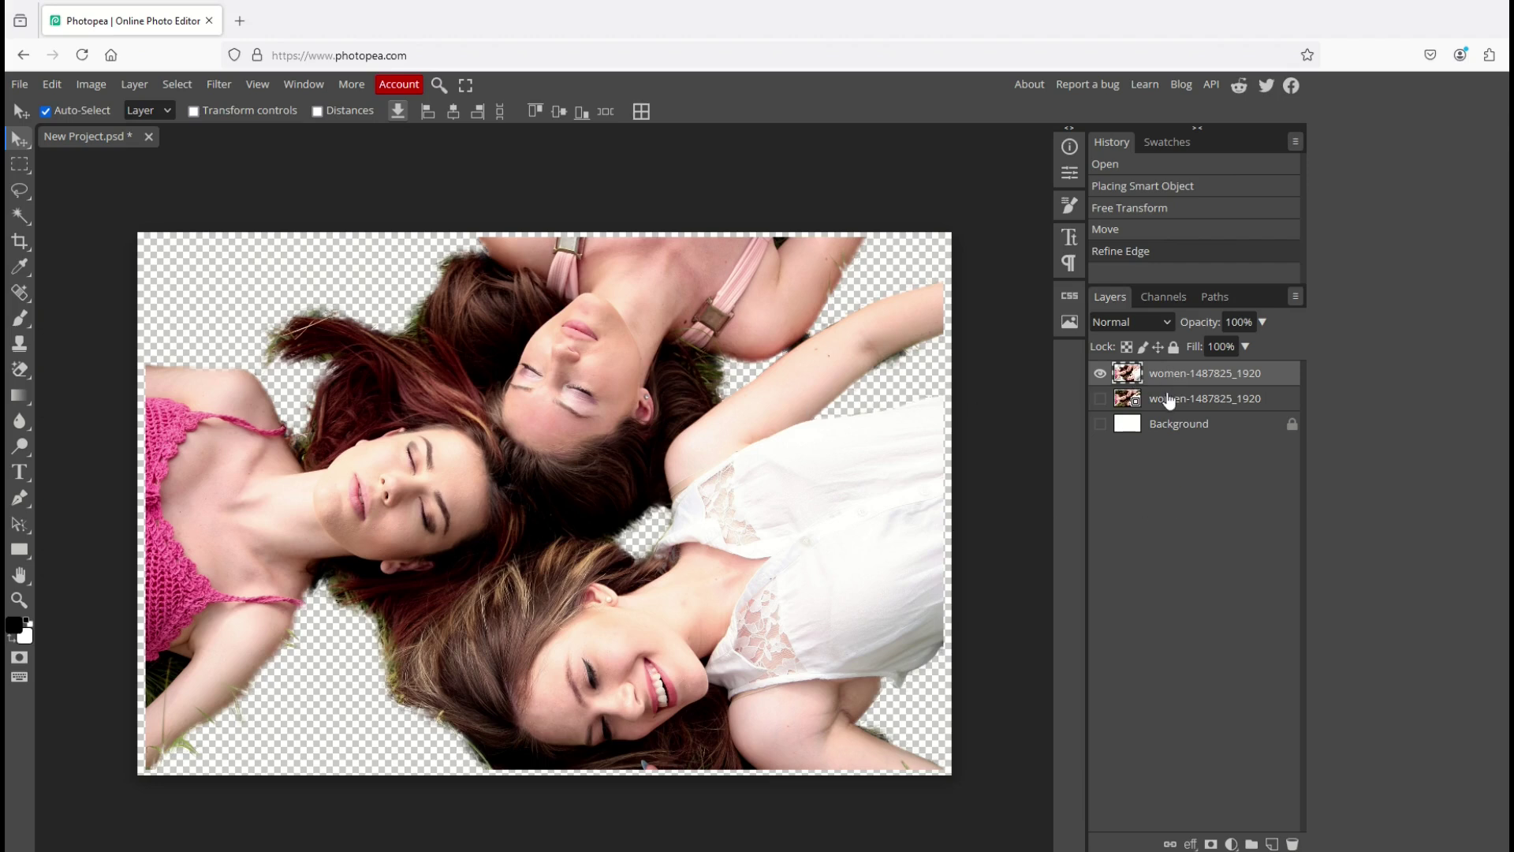
left_click(1175, 423)
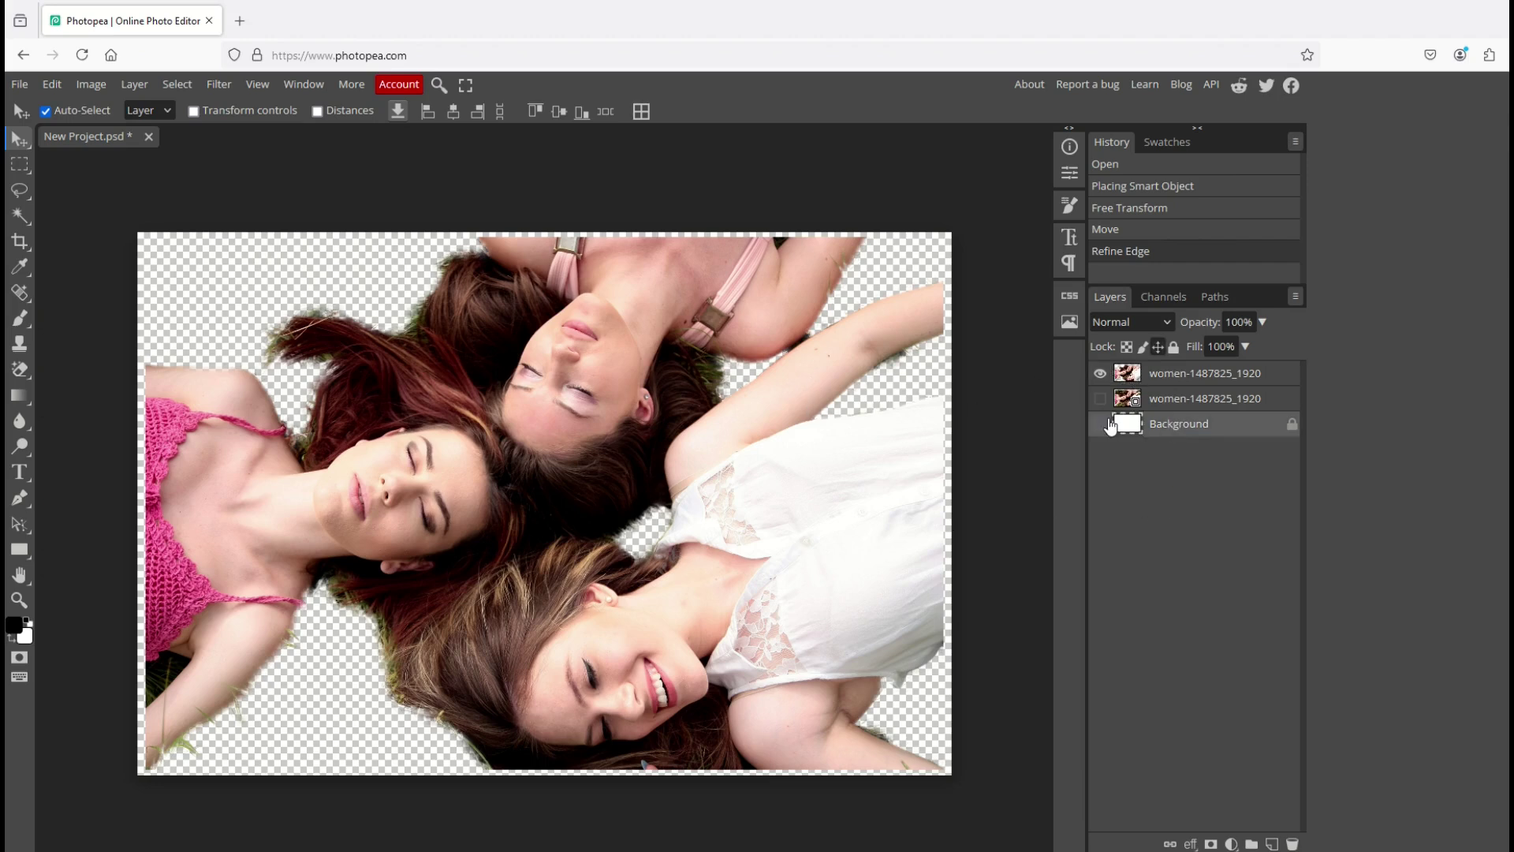
left_click(1101, 425)
left_click(1101, 425)
left_click(1173, 376)
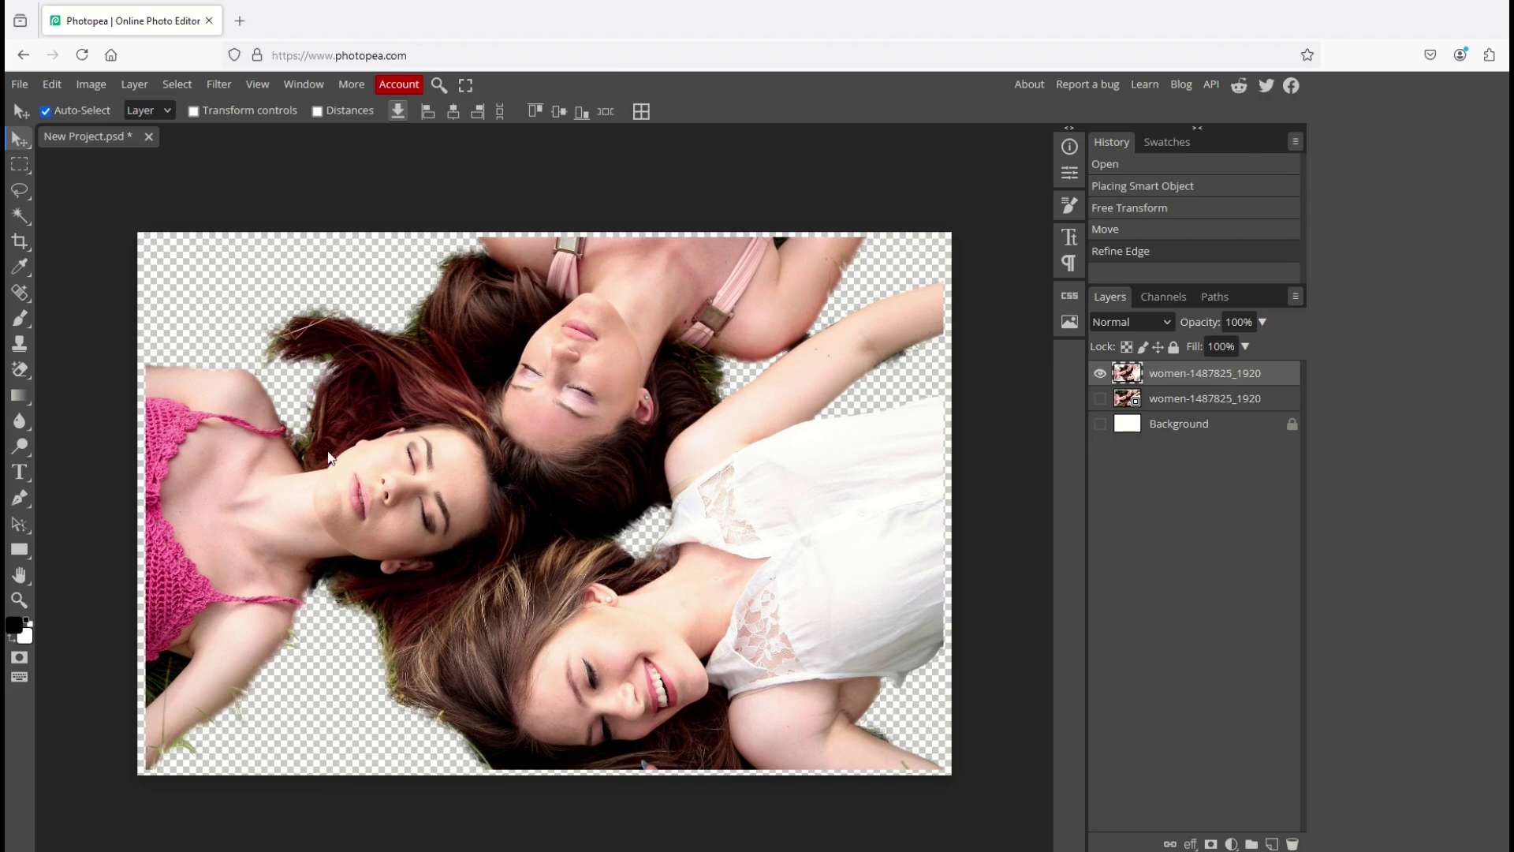
left_click(1101, 400)
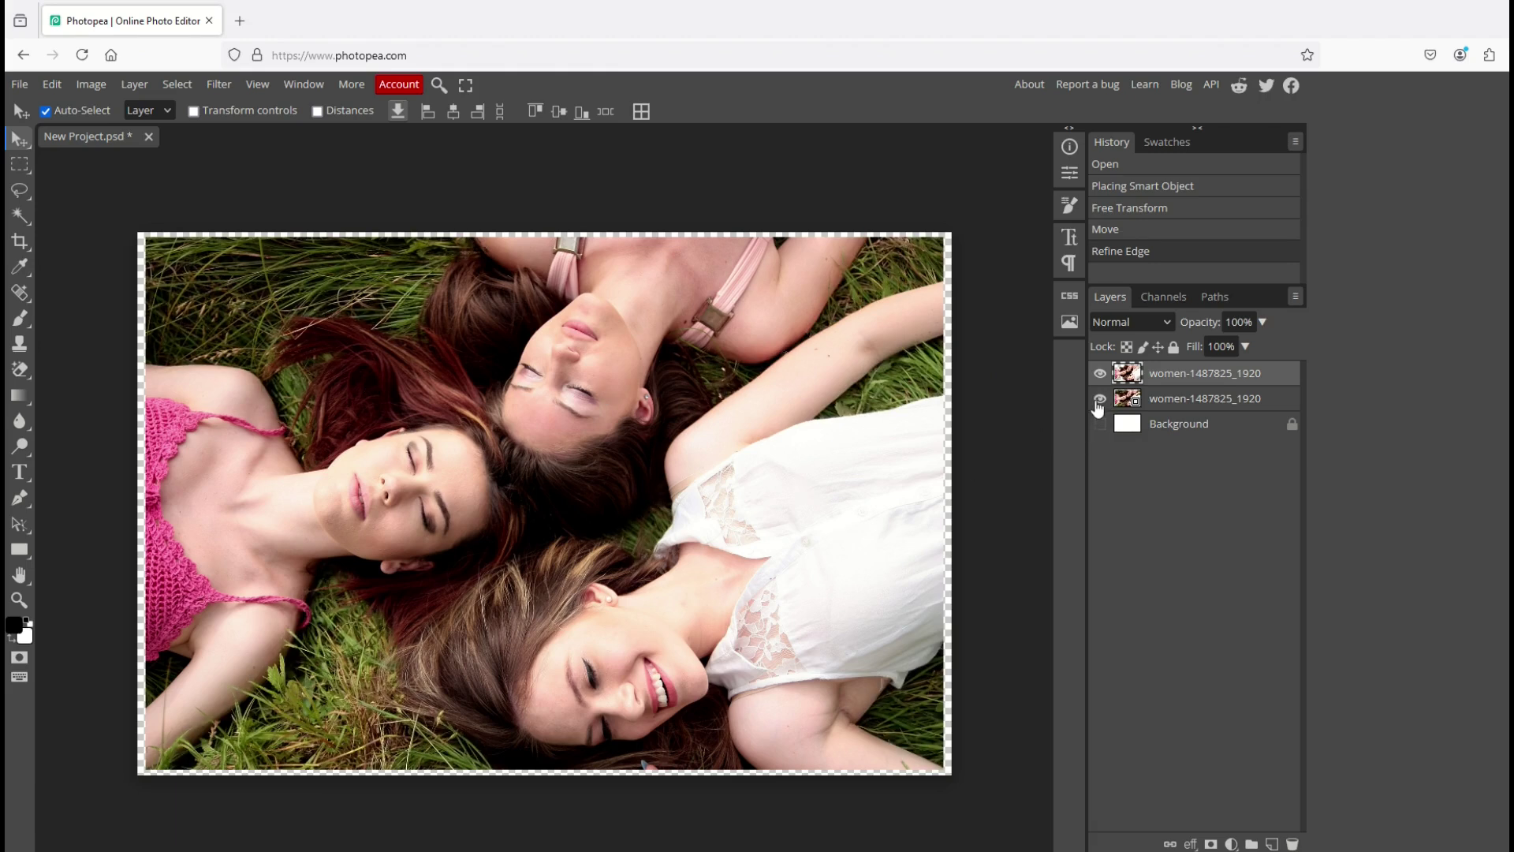
left_click(1100, 400)
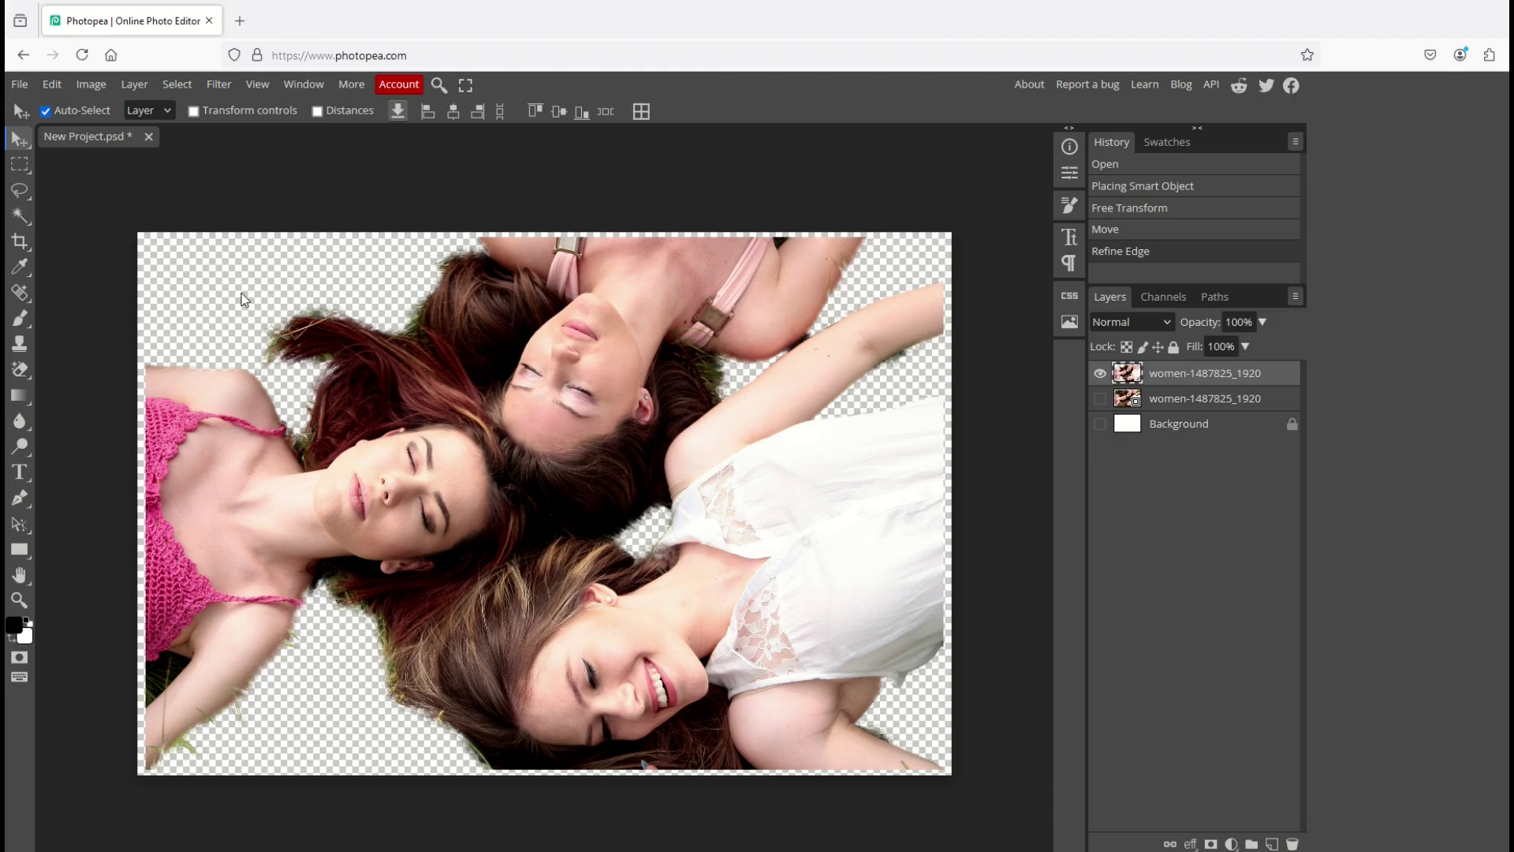
left_click(23, 89)
mouse_move(88, 324)
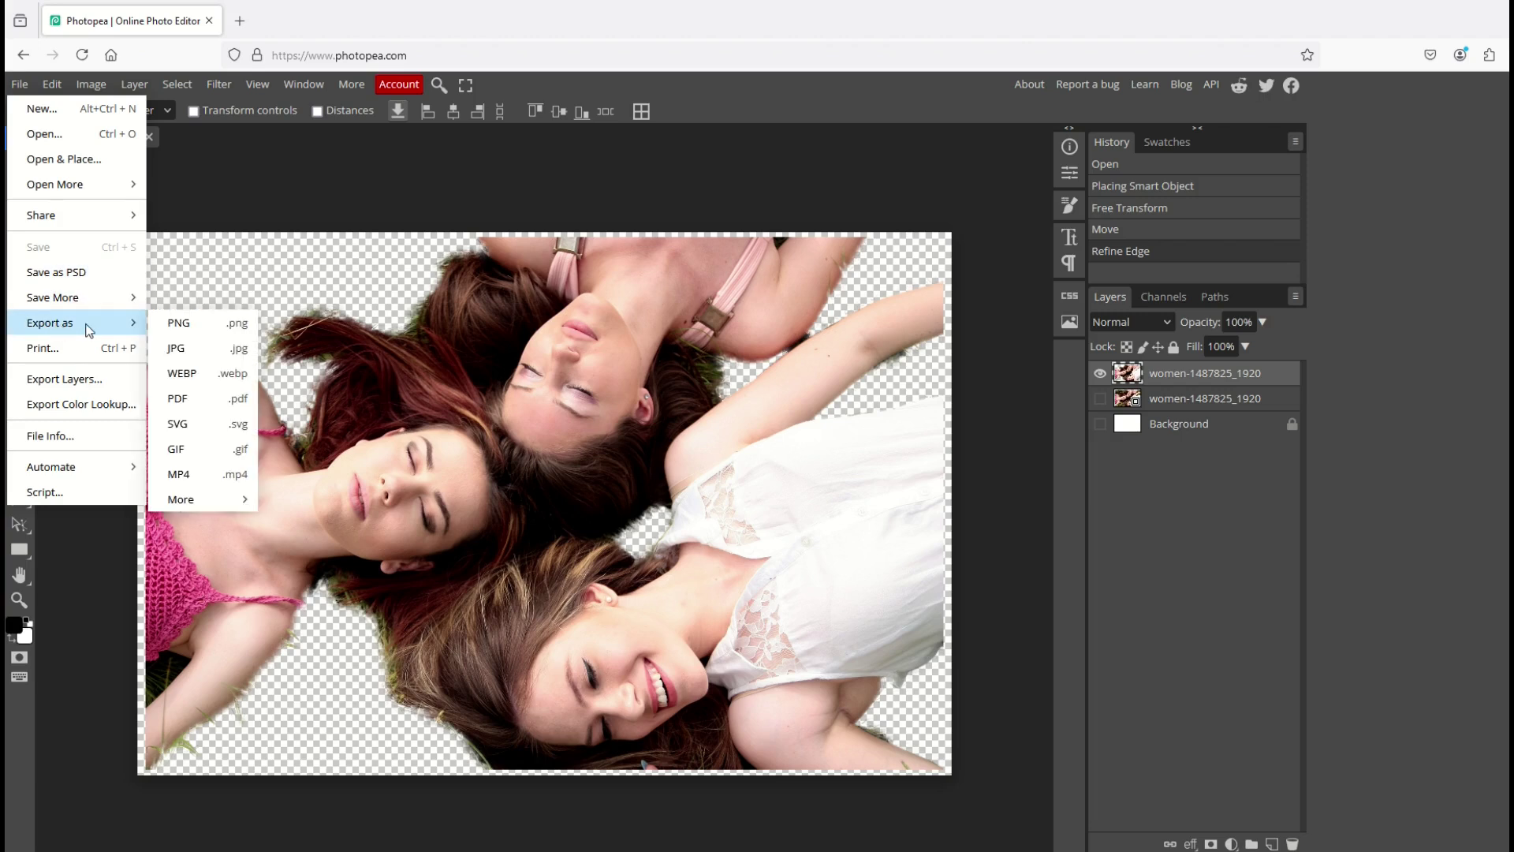
left_click(189, 335)
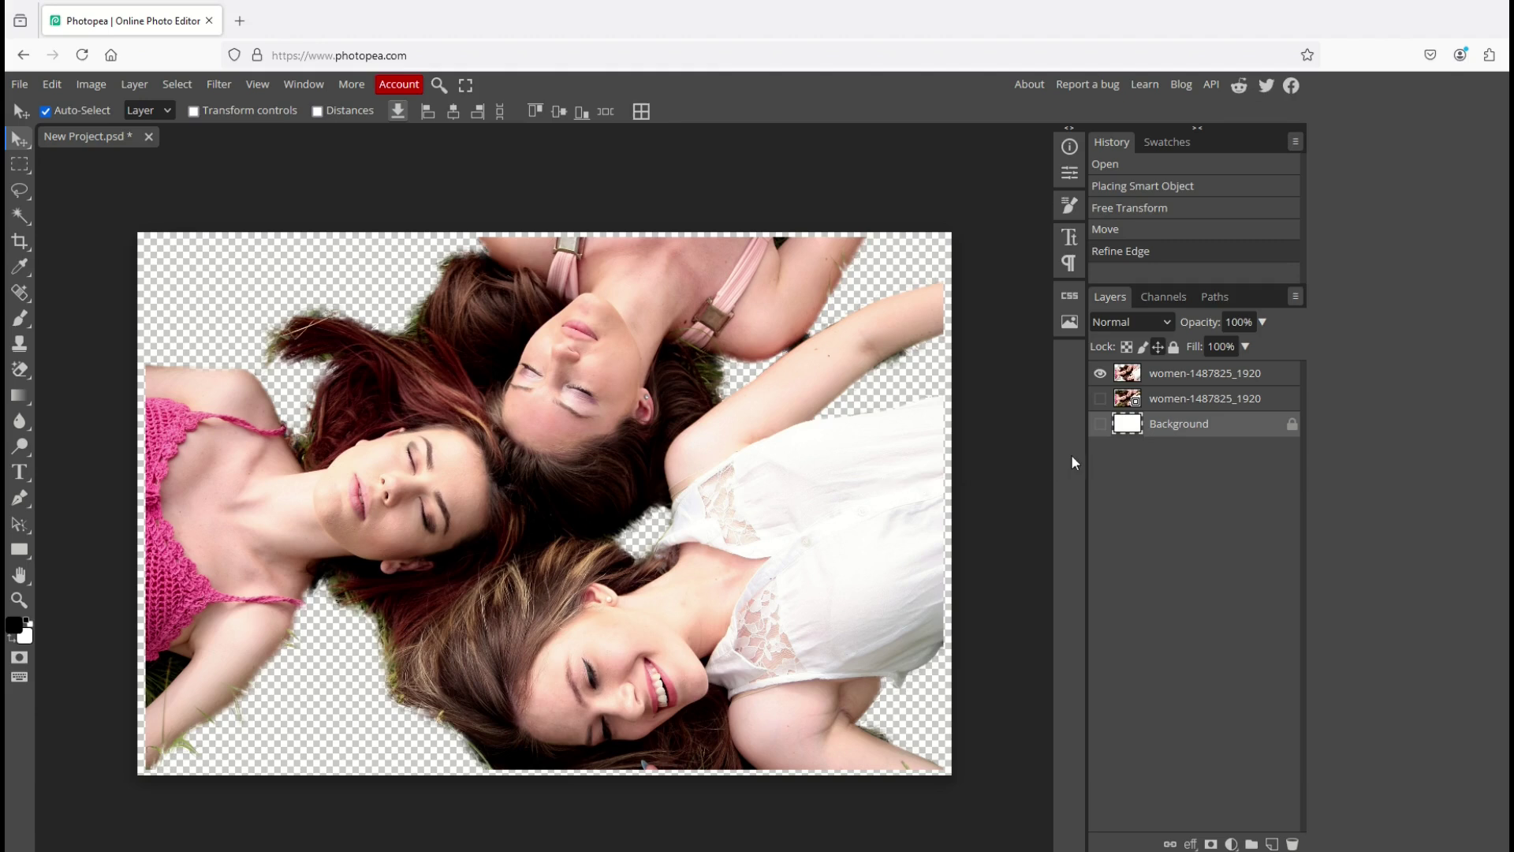
Step: Make the Background layer visible and fill it with black using the Paint Bucket
left_click(1100, 423)
key("g")
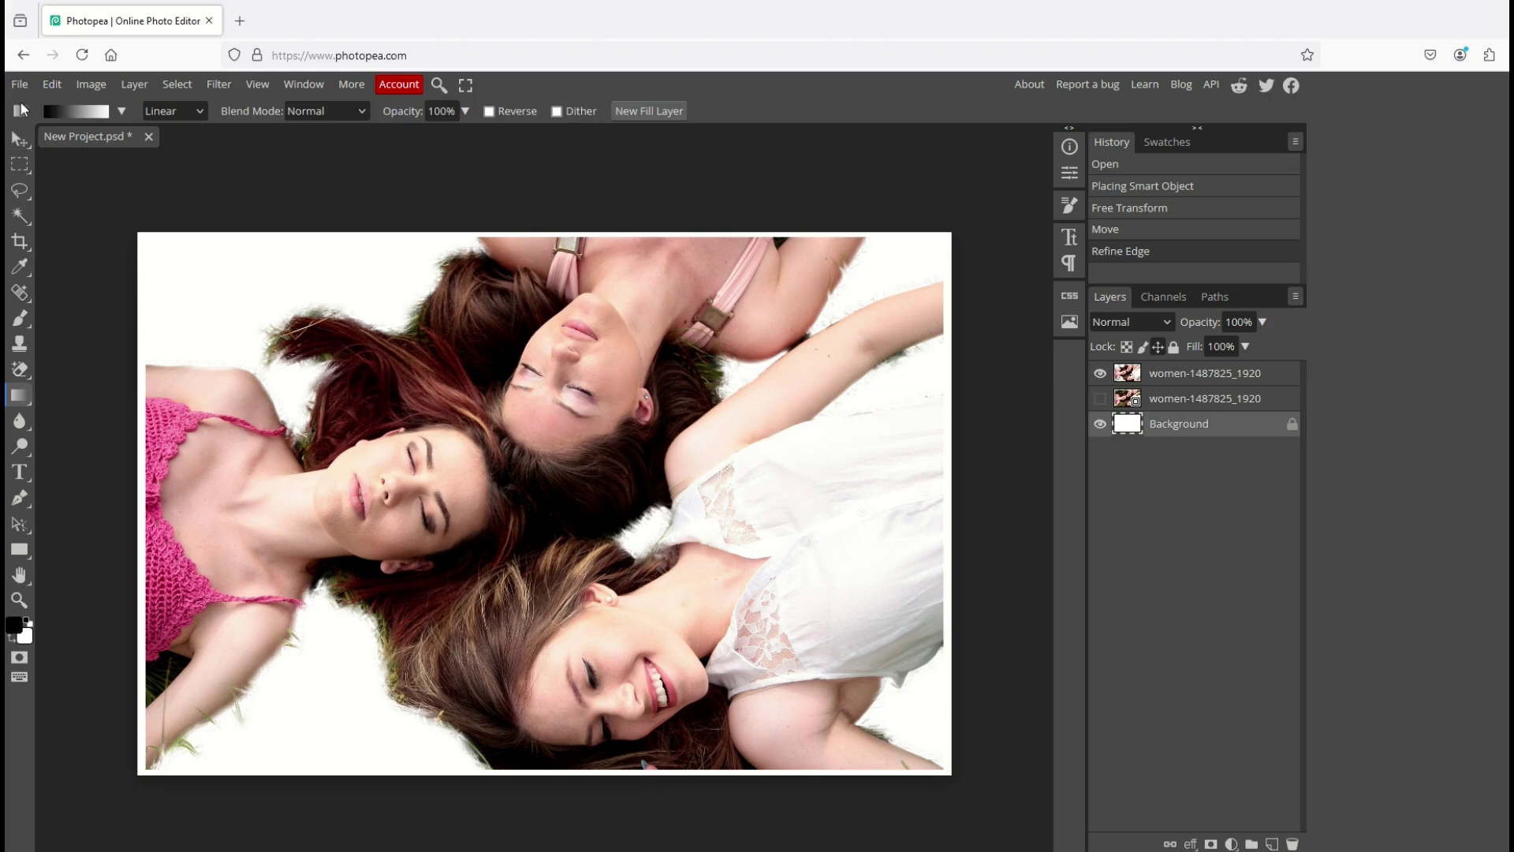
right_click(12, 398)
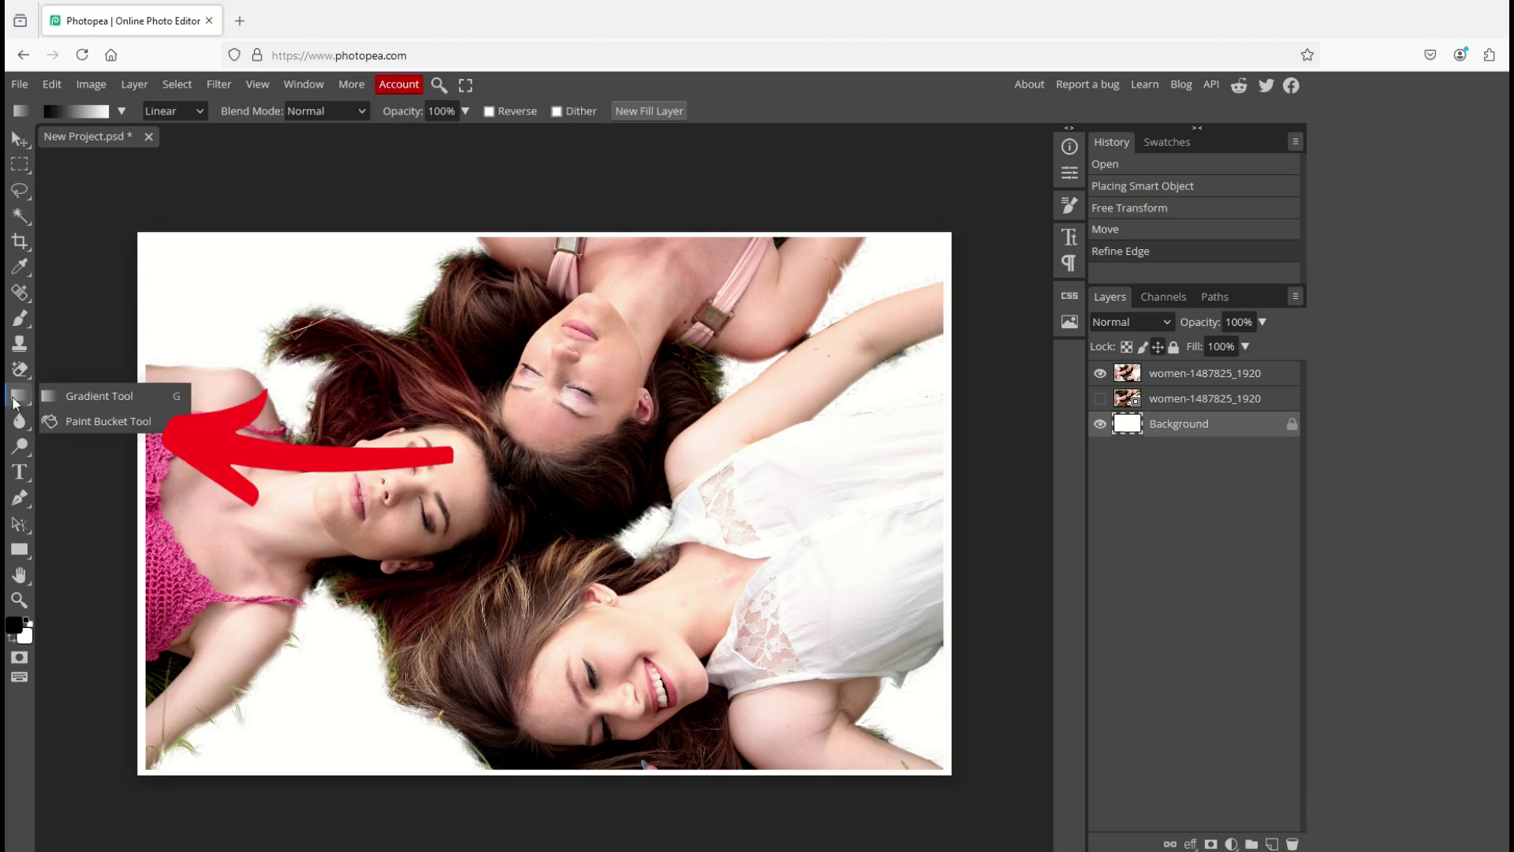
left_click(72, 423)
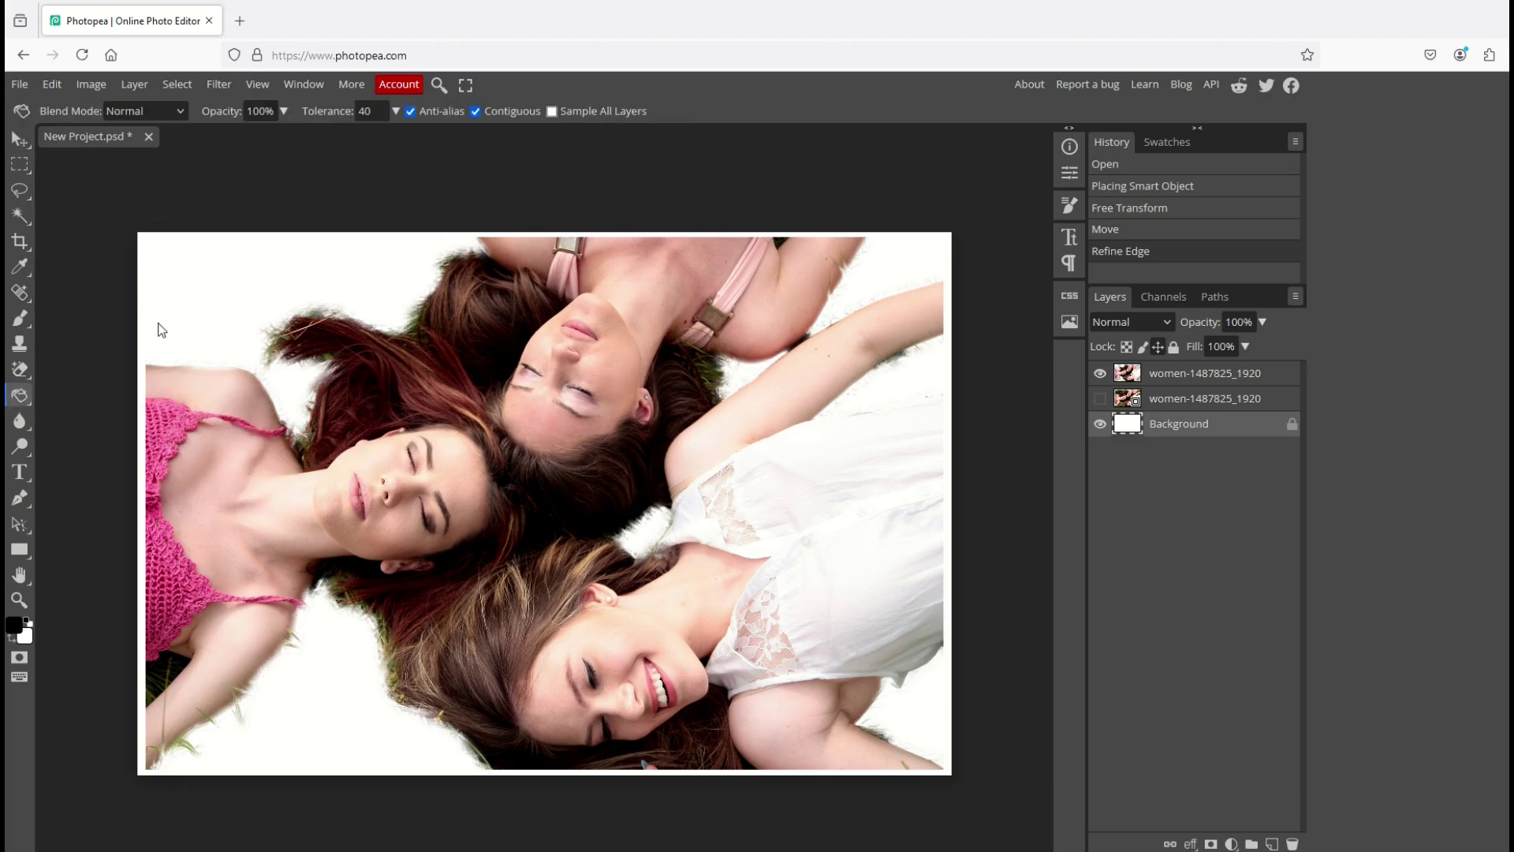
left_click(204, 302)
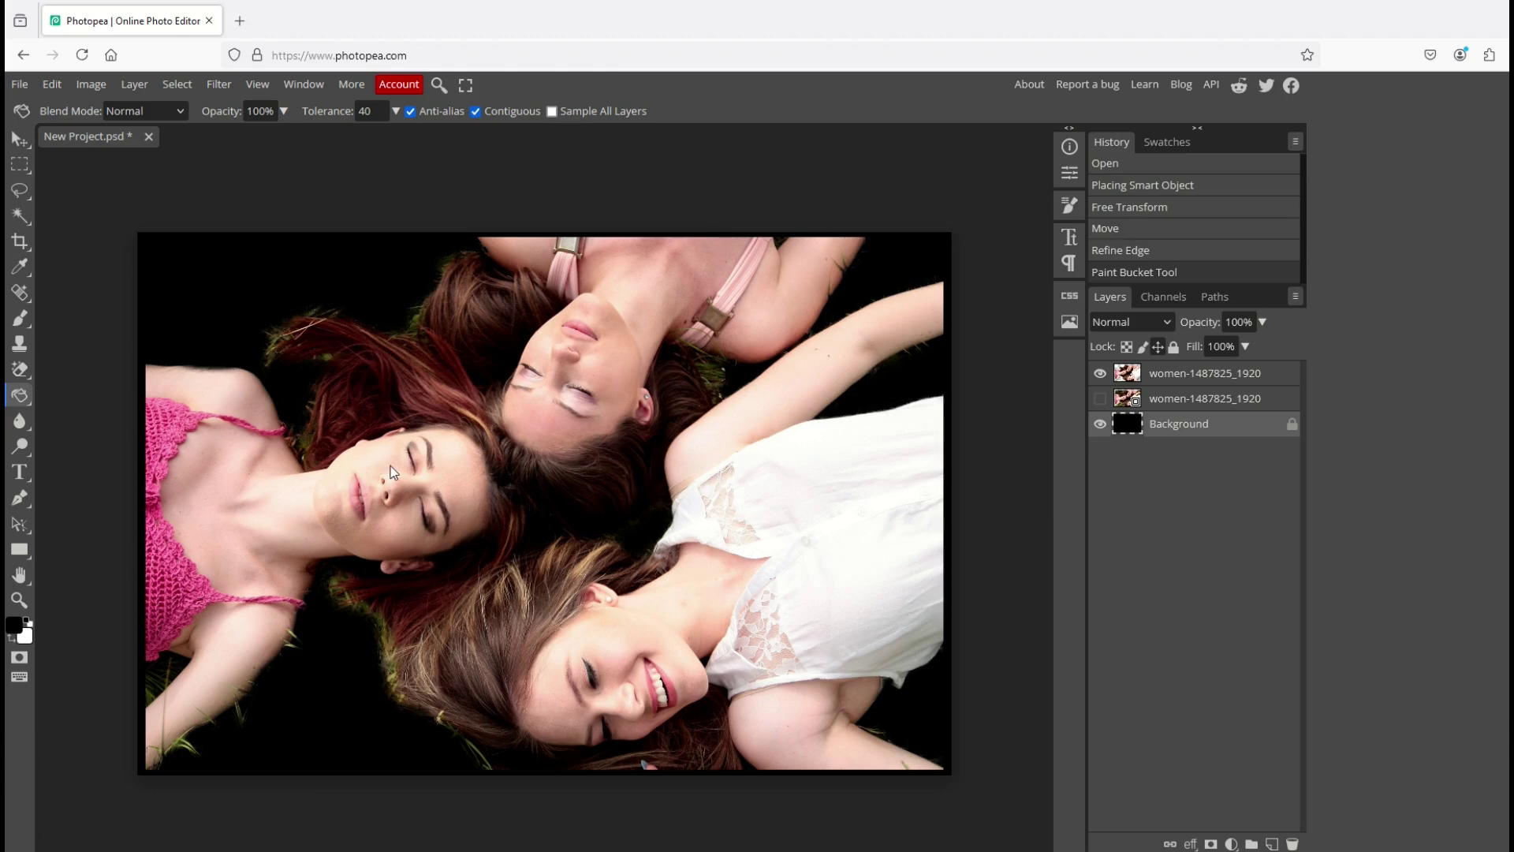
Step: Set the foreground colour to bright red (ff0000)
left_click(15, 626)
left_click_drag(246, 367, 332, 230)
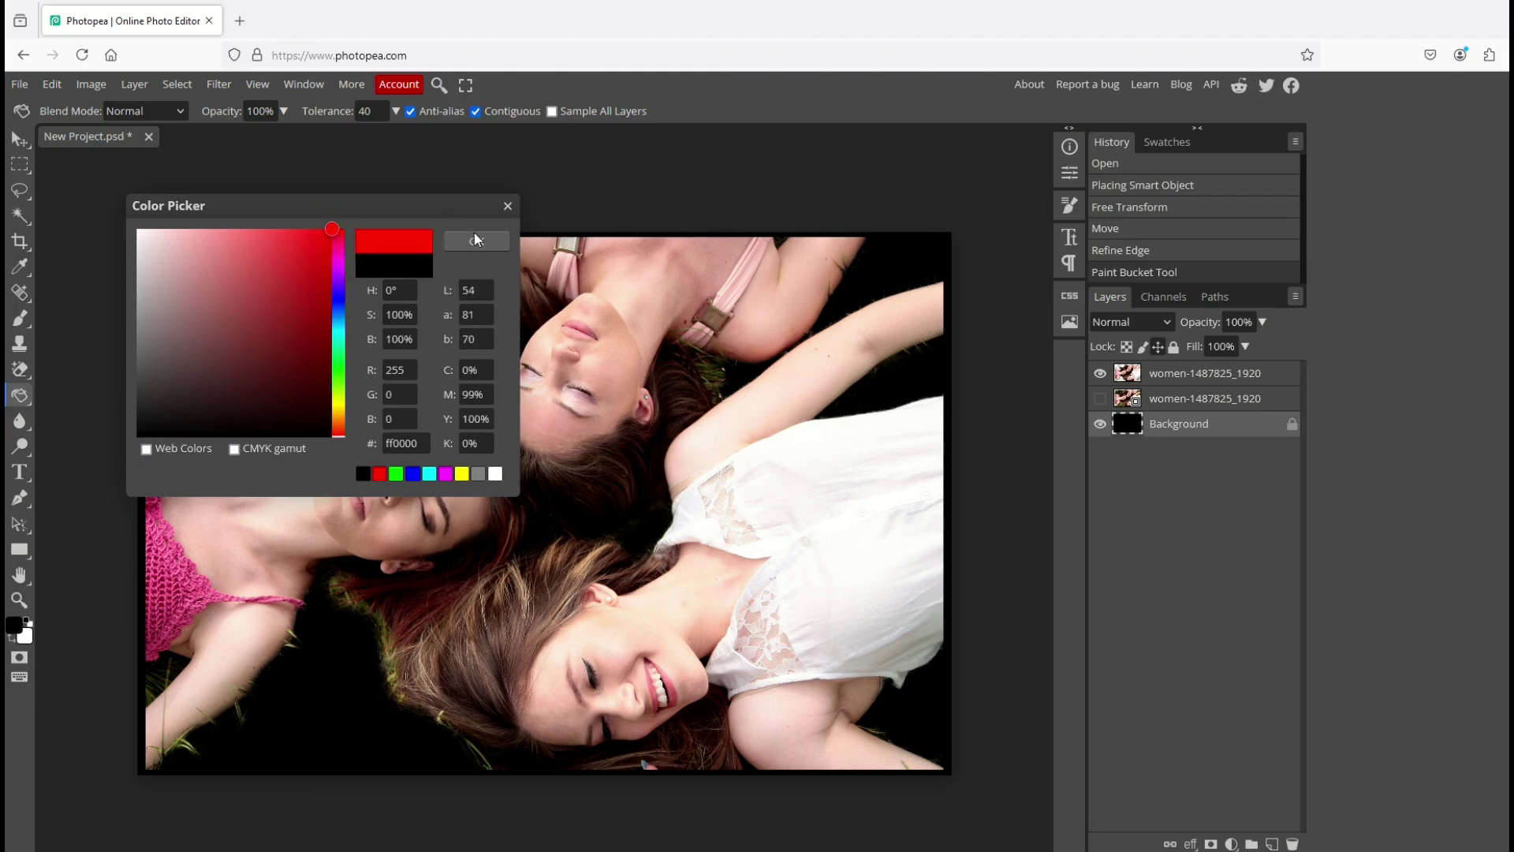
left_click(477, 241)
Step: Fill the black Background layer with red using the Paint Bucket
right_click(19, 395)
left_click(86, 421)
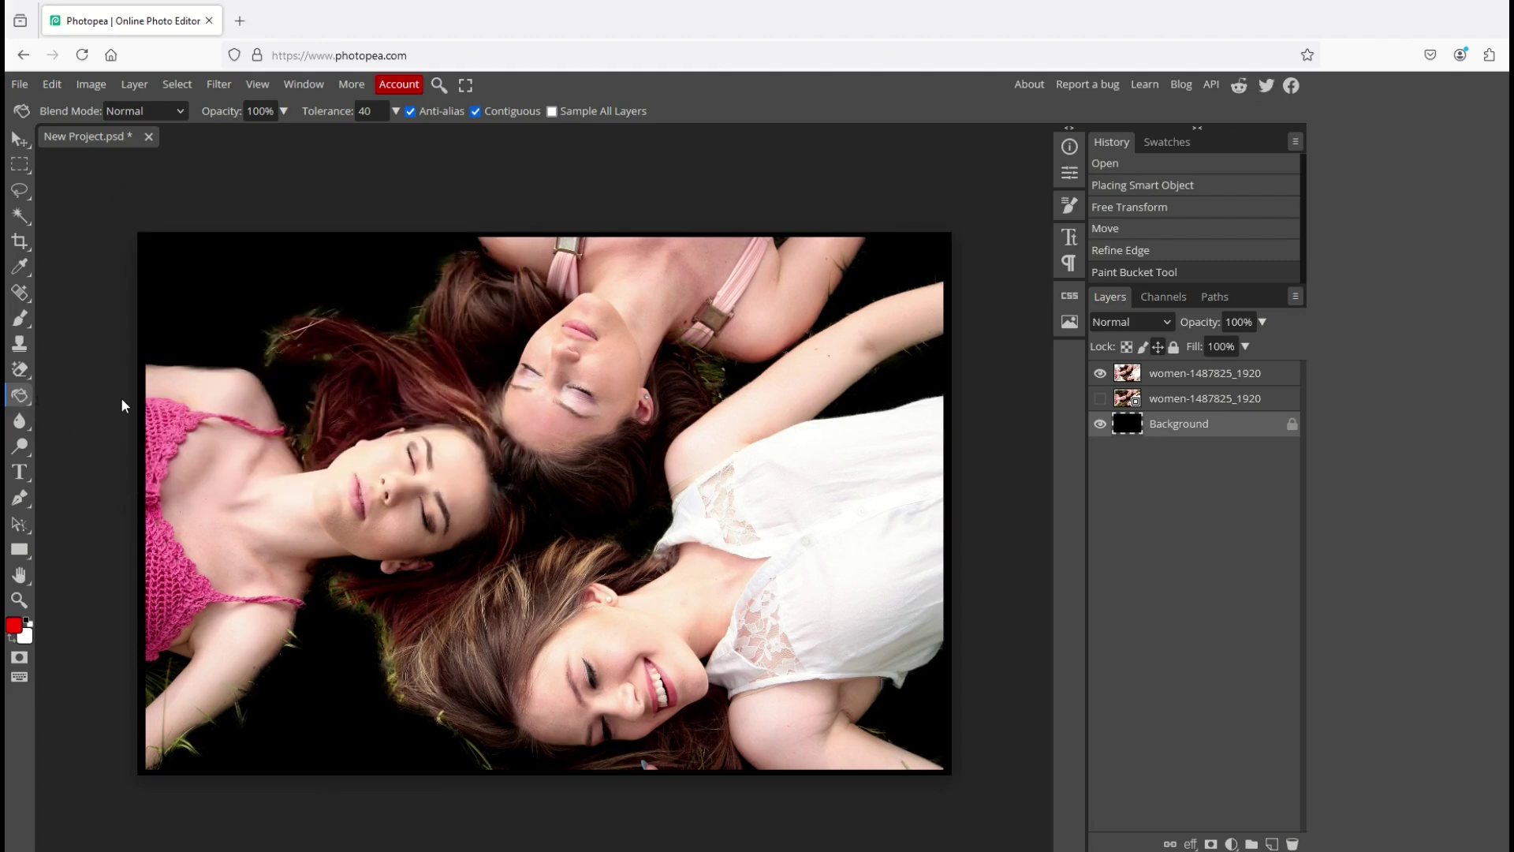
left_click(204, 312)
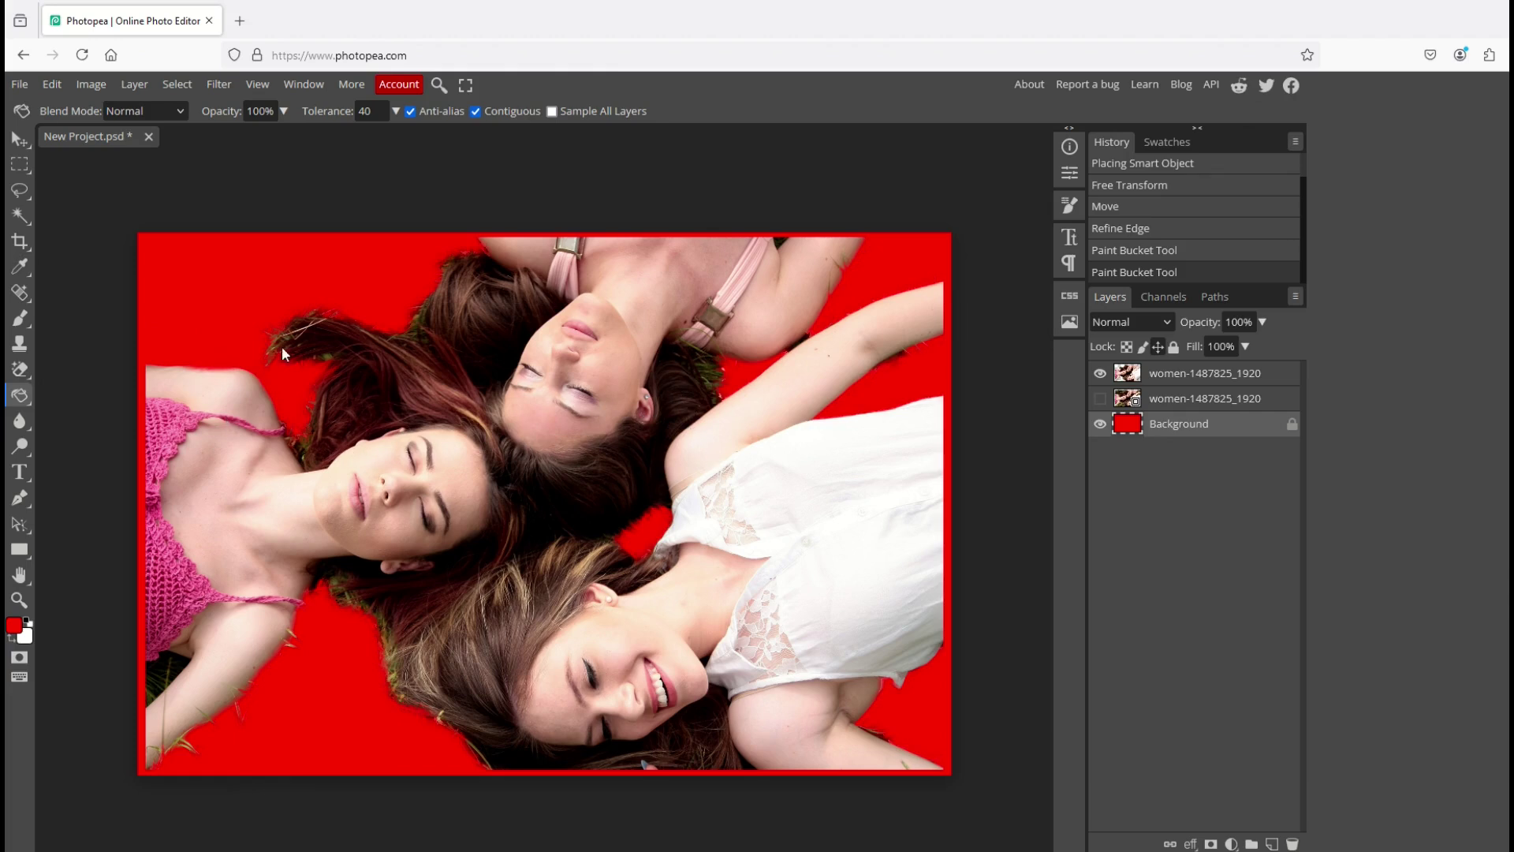
Step: With the Move tool active, hide the red Background layer to show transparency behind the women
left_click(19, 140)
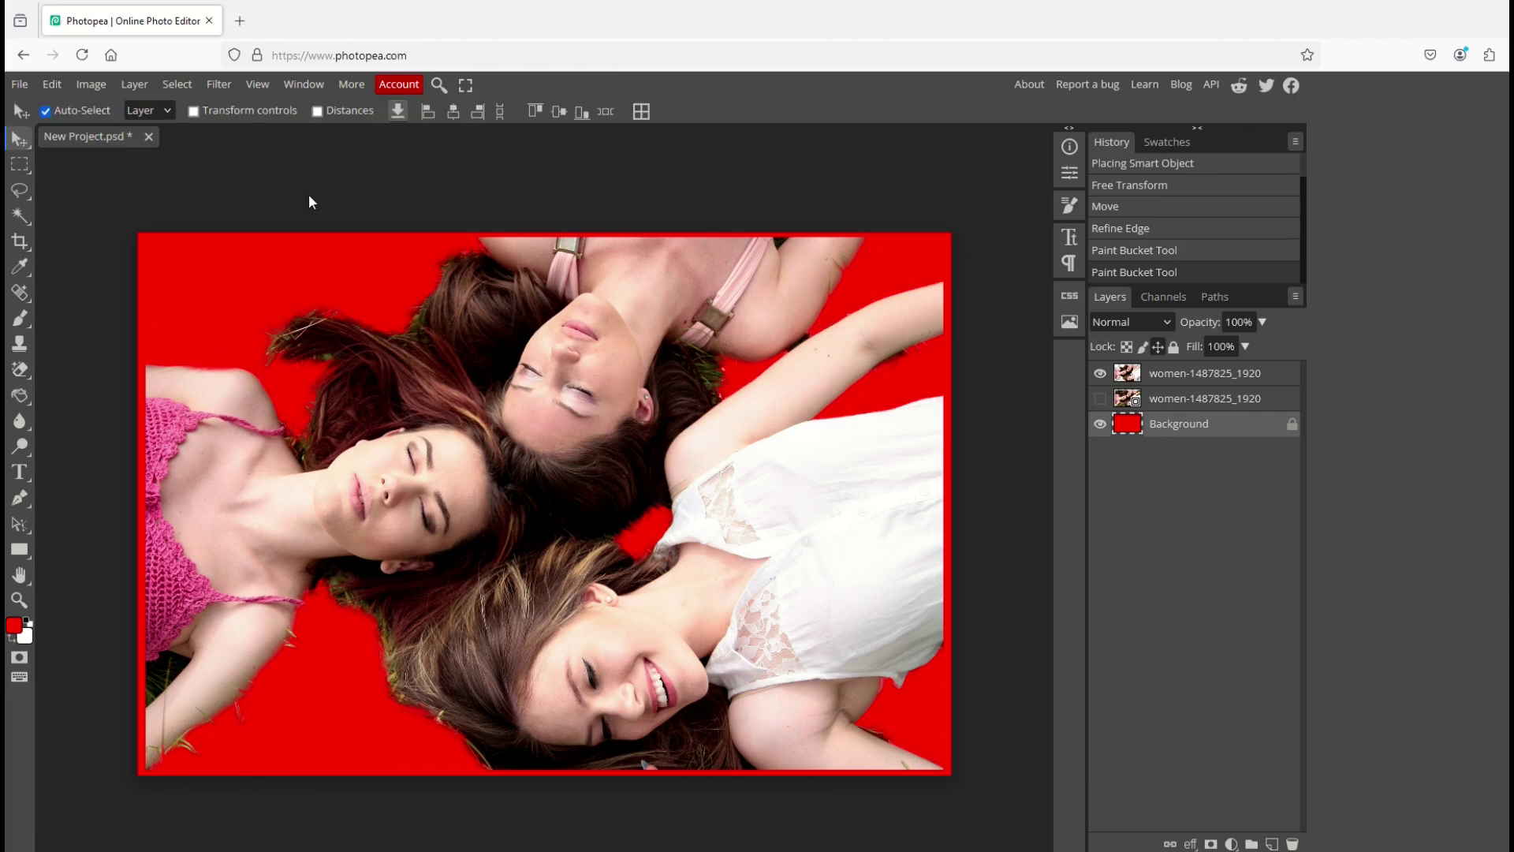
left_click(1098, 424)
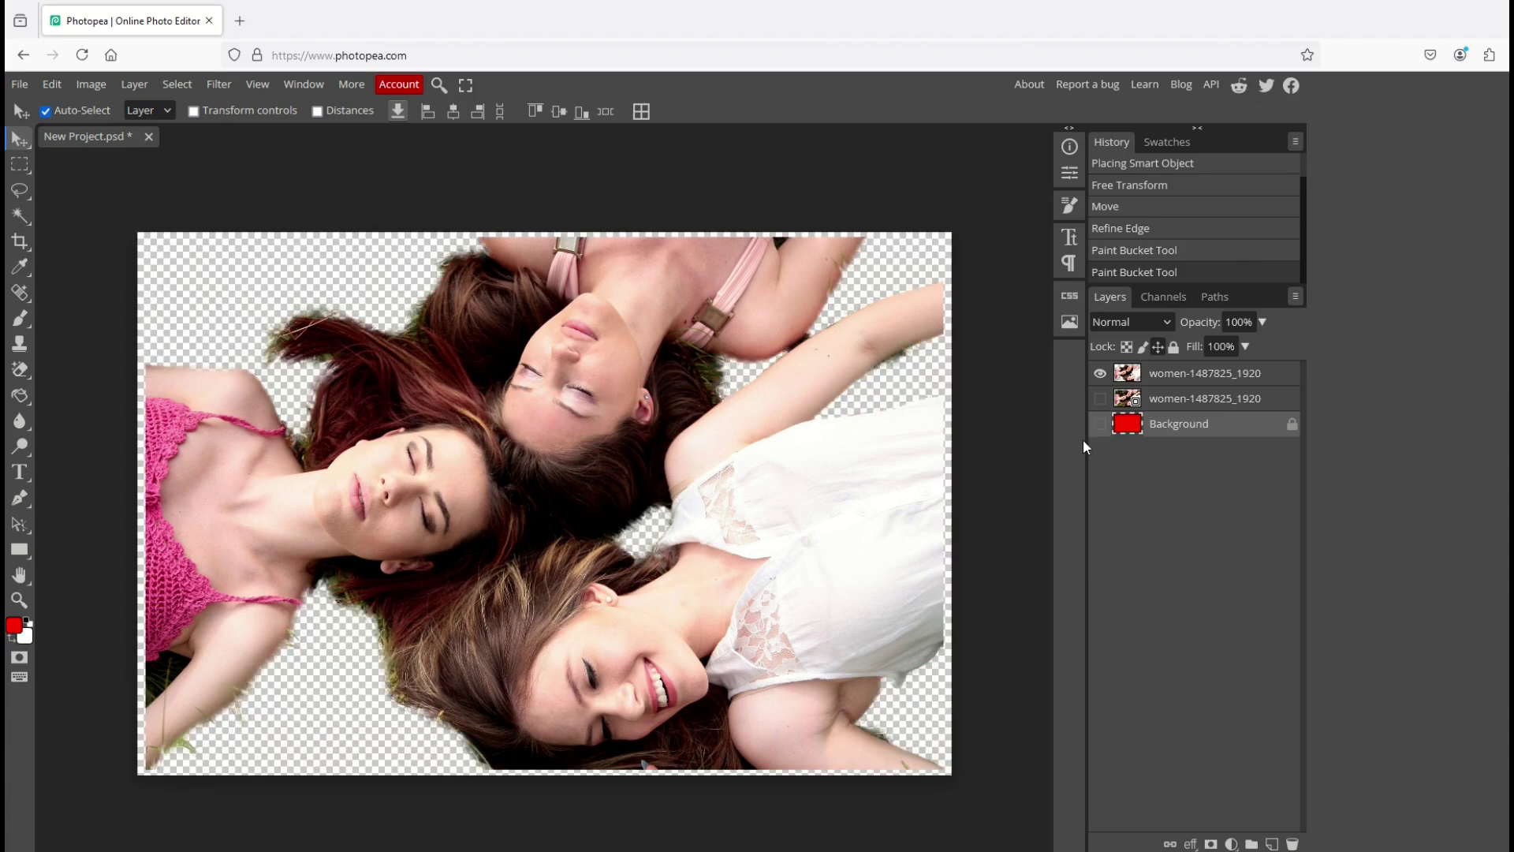